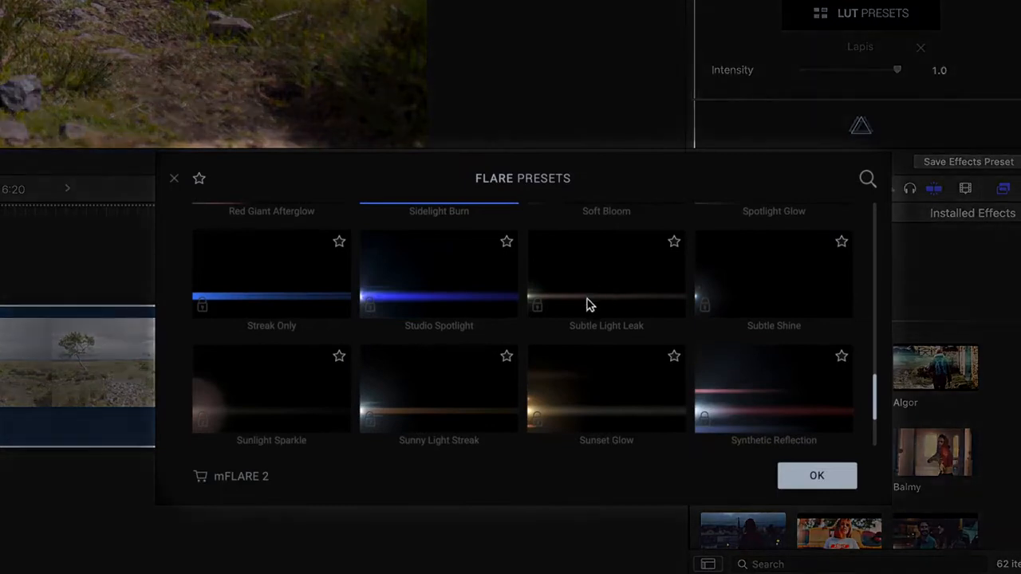
Browse further down the flare preset library and preview one of its presets.
scroll(588, 303, down, 2)
click(766, 335)
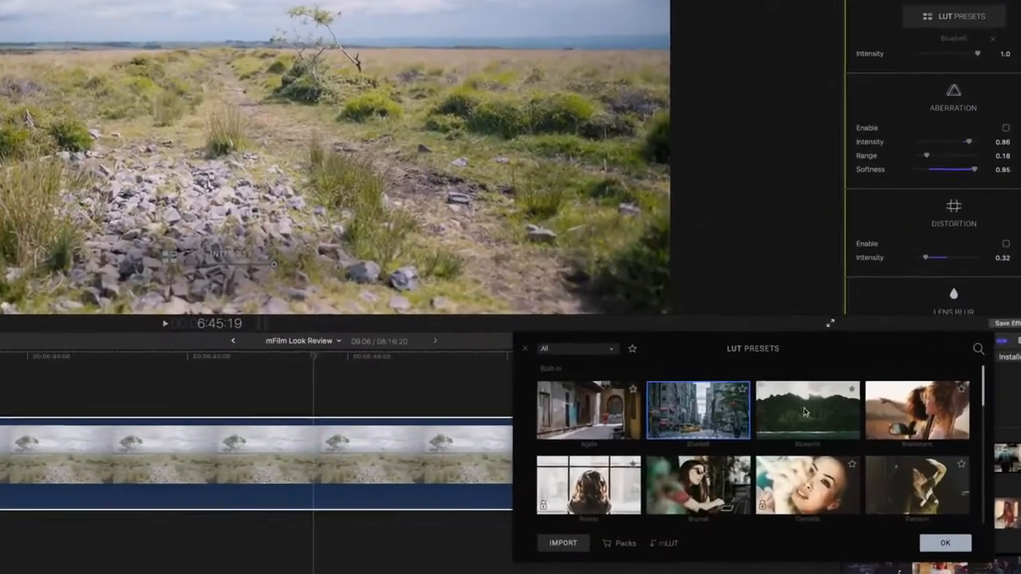
Preview the Blueprint, Brainstorm, Damson, Clematis, Brumal and Brassy LUT presets on the landscape clip.
click(836, 448)
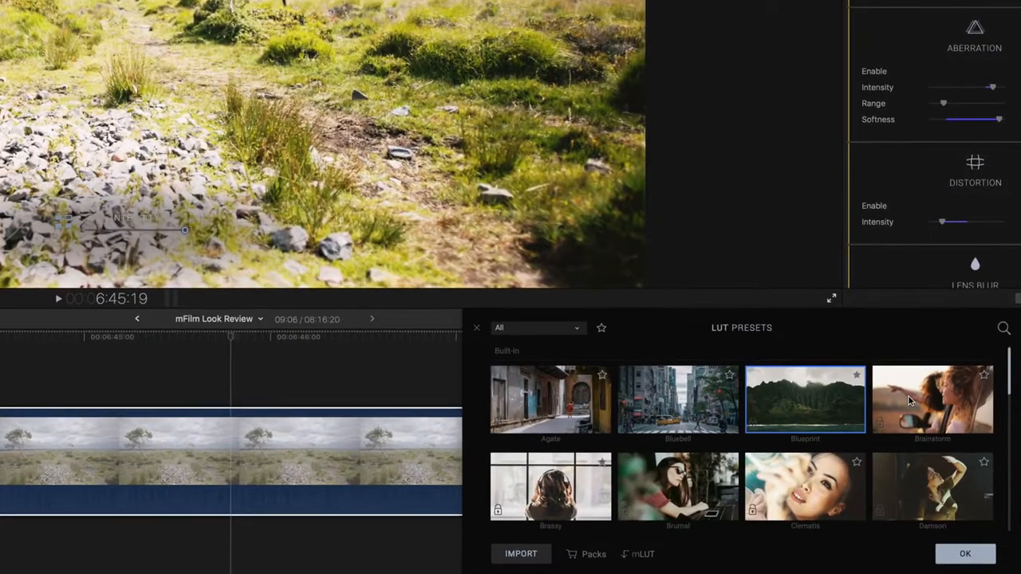
click(910, 401)
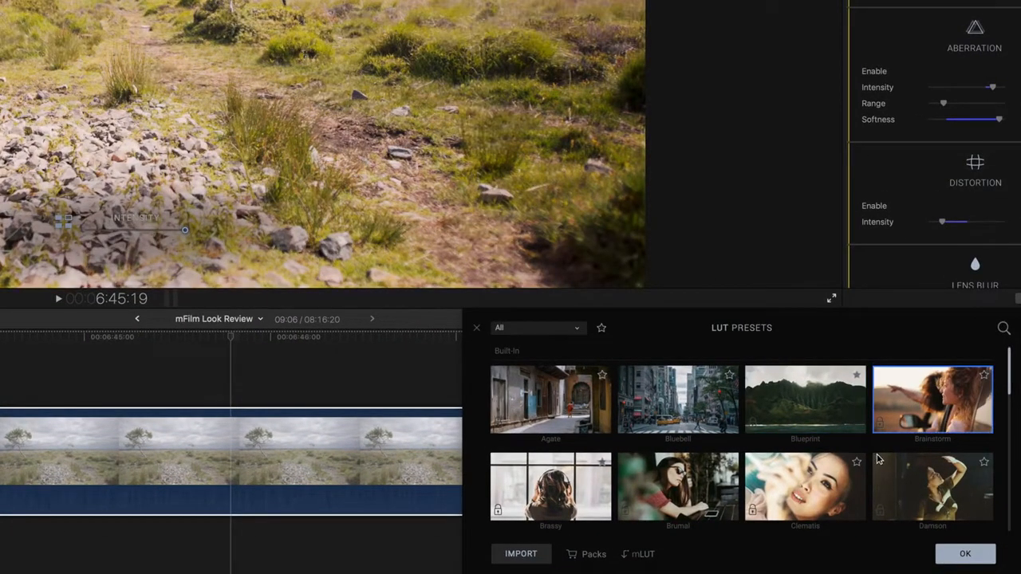
click(895, 475)
click(836, 480)
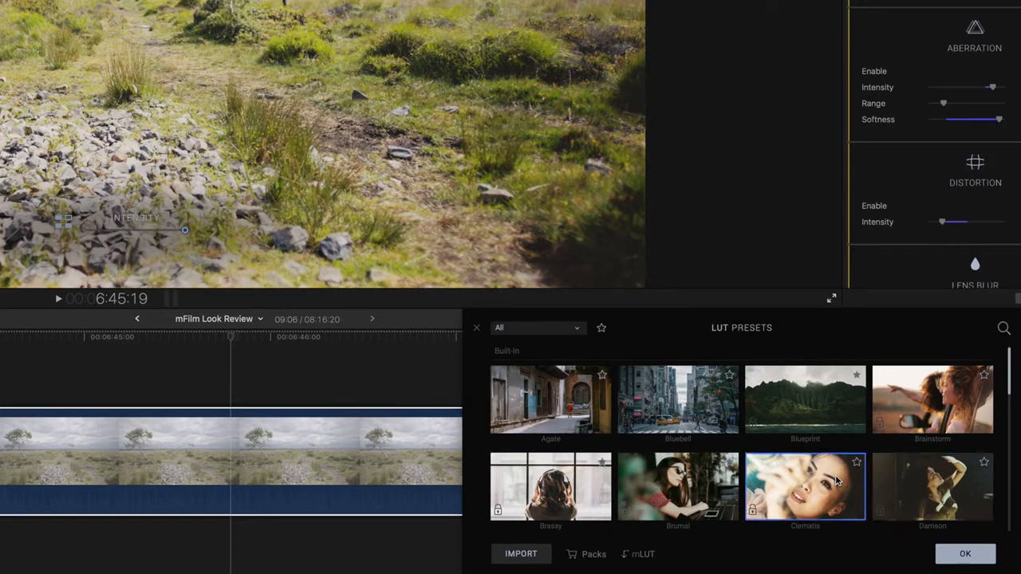
click(712, 487)
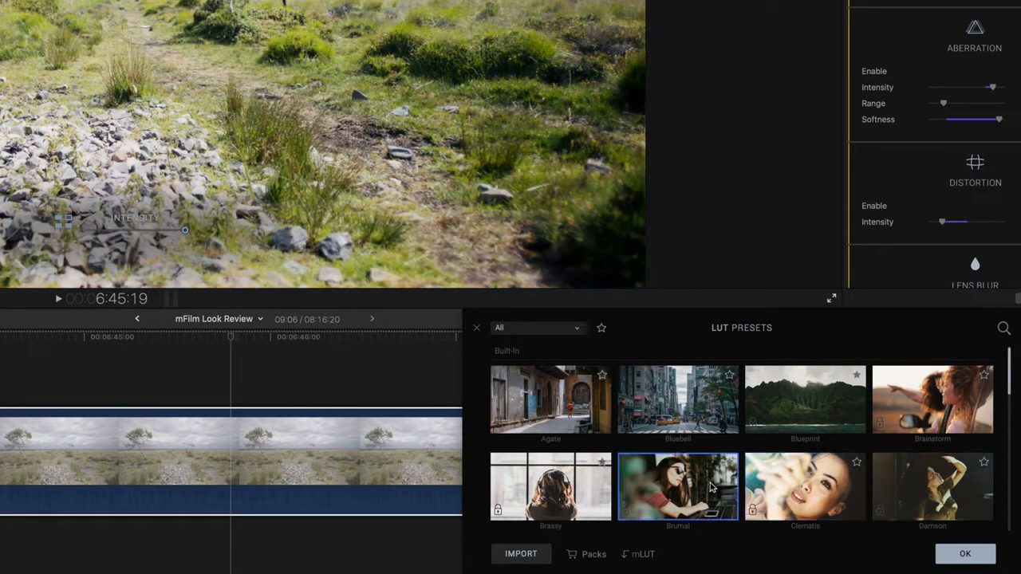
click(589, 484)
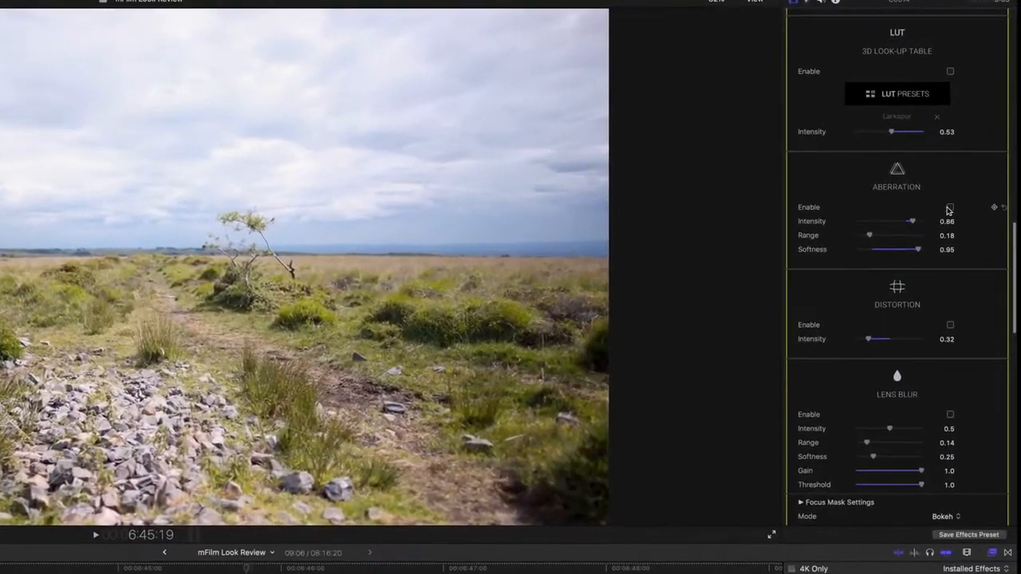
Try out the Aberration and Lens Blur effects on the landscape clip.
click(949, 208)
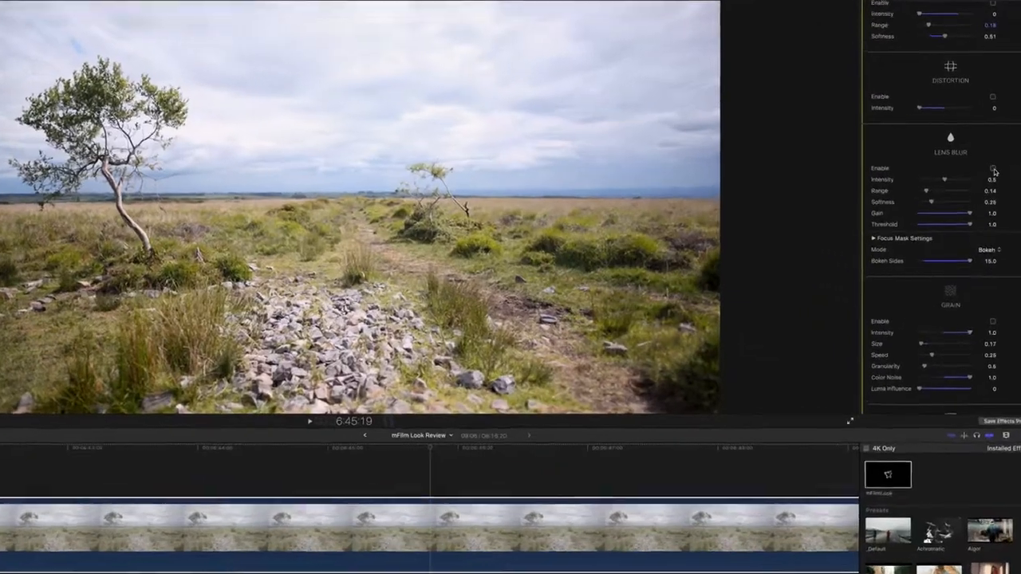
click(981, 174)
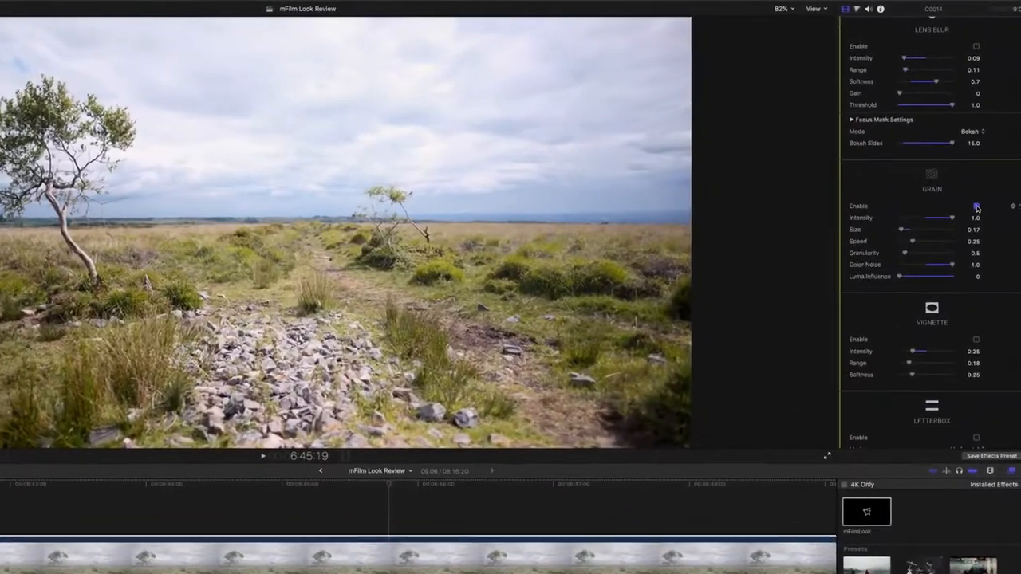
Enable Grain on the landscape clip with its intensity at 1.0.
click(979, 178)
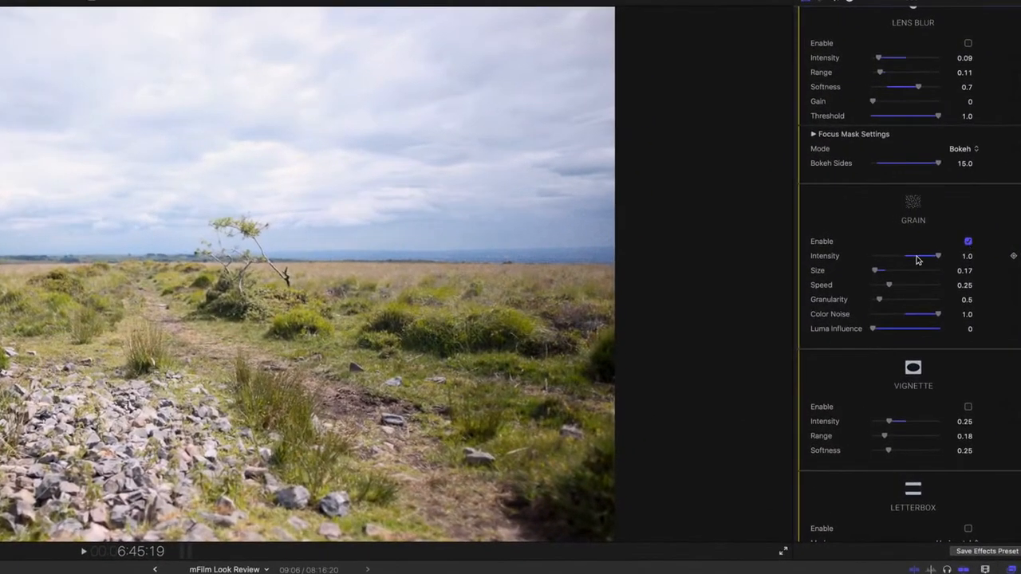
mouse_move(939, 257)
mouse_down()
mouse_move(831, 258)
mouse_move(945, 261)
mouse_up()
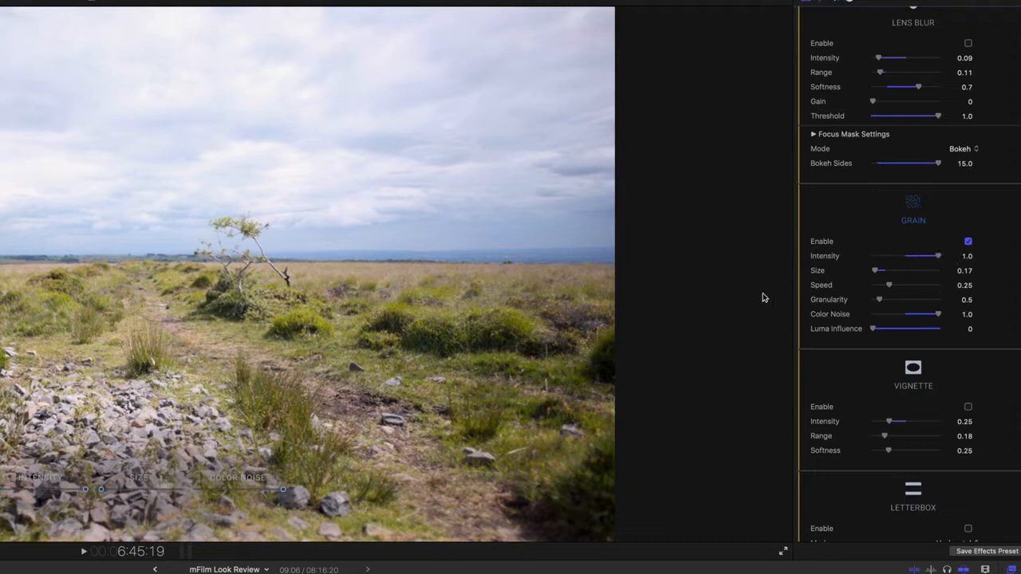
Examine the grain in the viewer at higher magnifications, starting at 200%, moving across the sky and horizon.
click(738, 5)
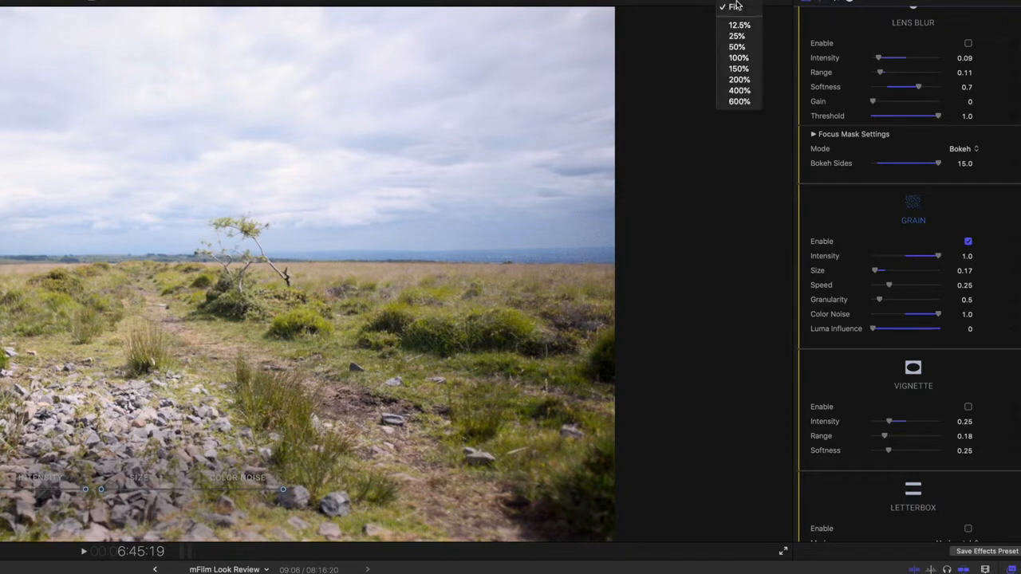
click(740, 80)
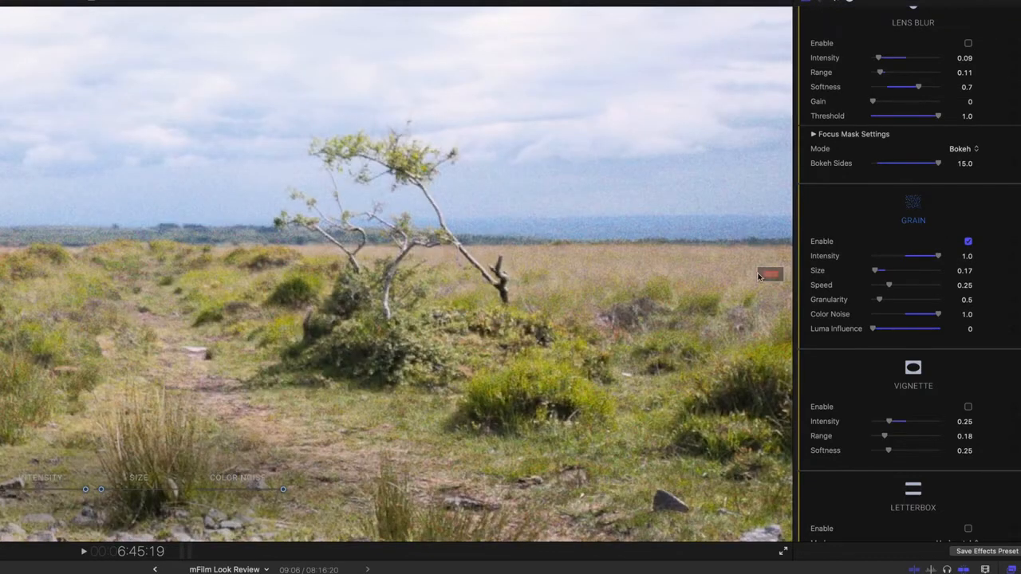
drag(759, 276, 774, 274)
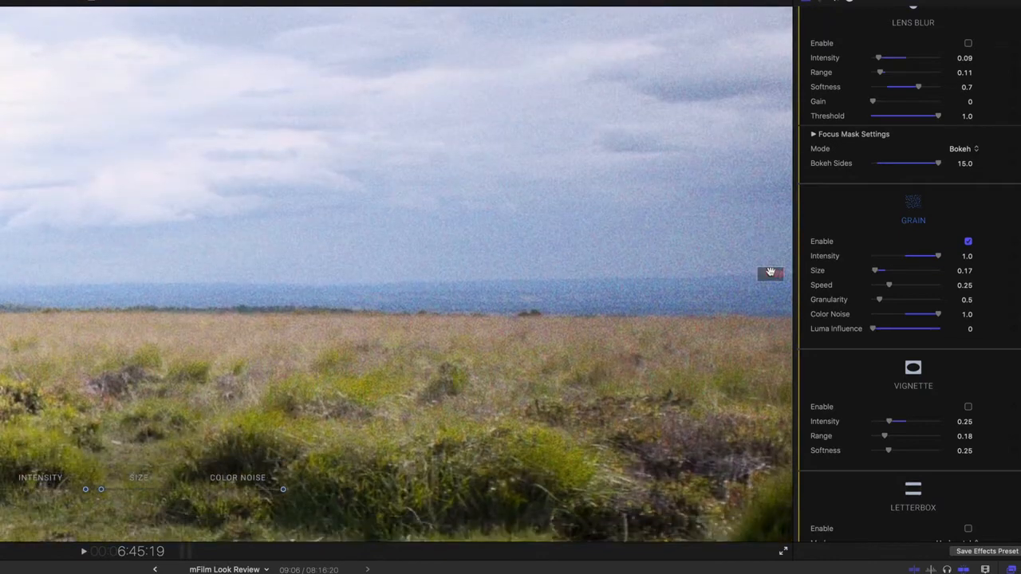
click(724, 8)
click(734, 94)
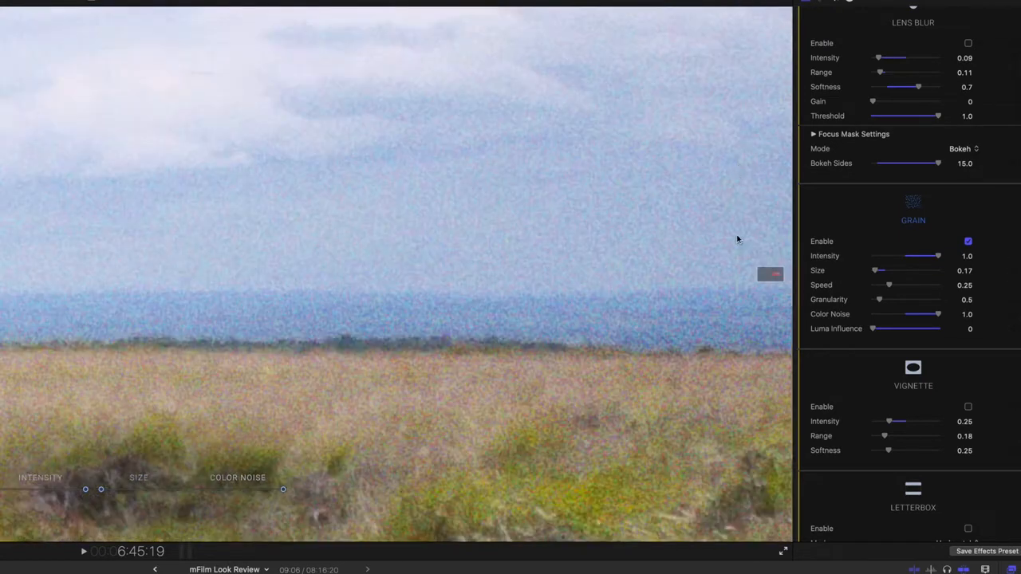
drag(772, 274, 775, 274)
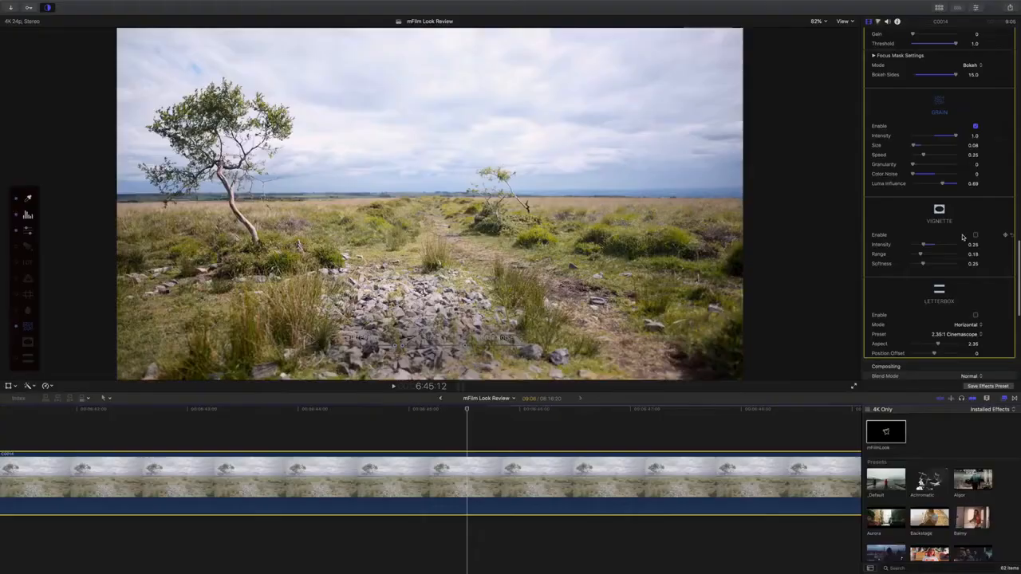
Enable the Vignette and the Letterbox, and choose the 2:1 Panascope & RED letterbox preset.
click(974, 235)
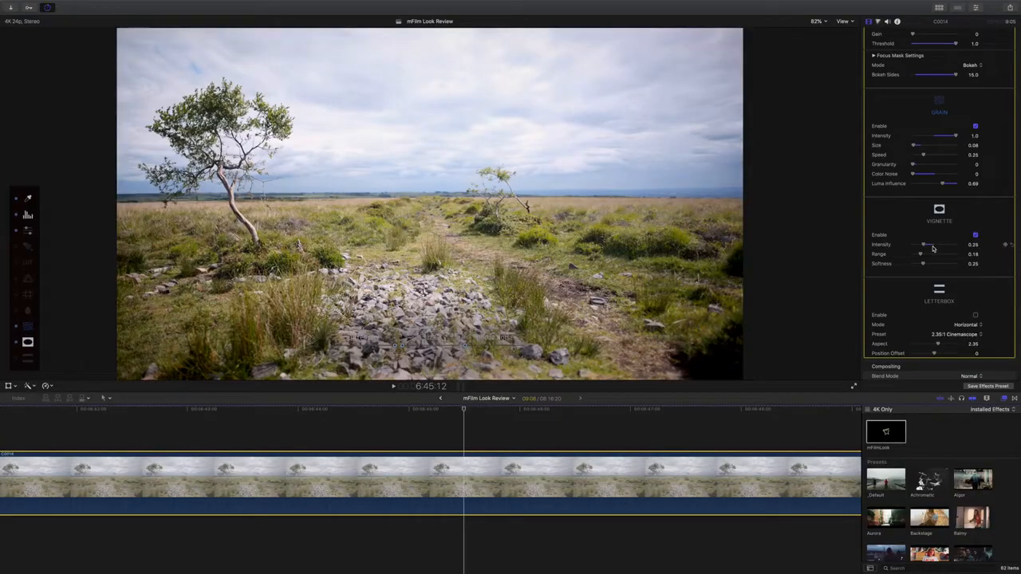
click(974, 315)
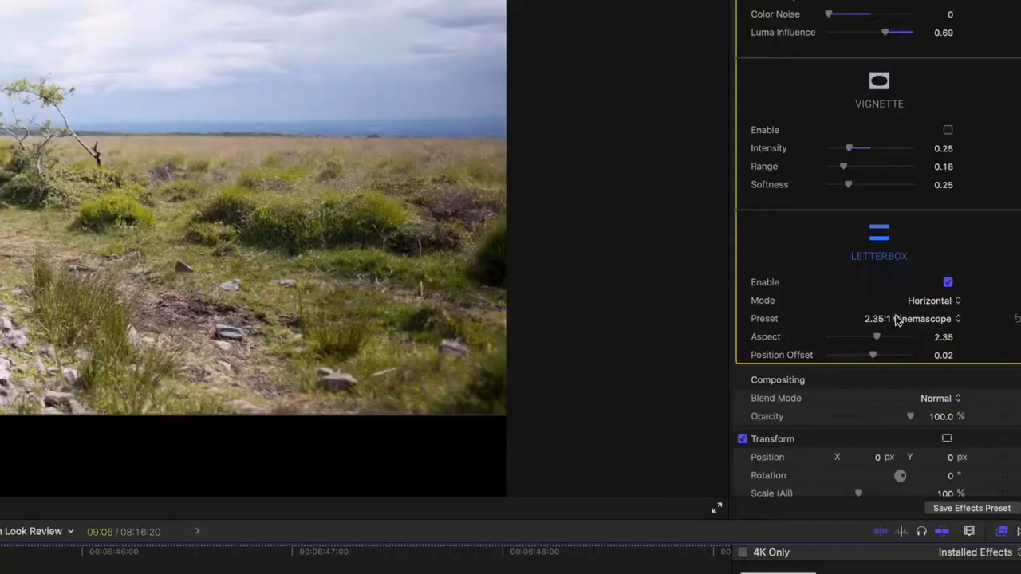
click(955, 334)
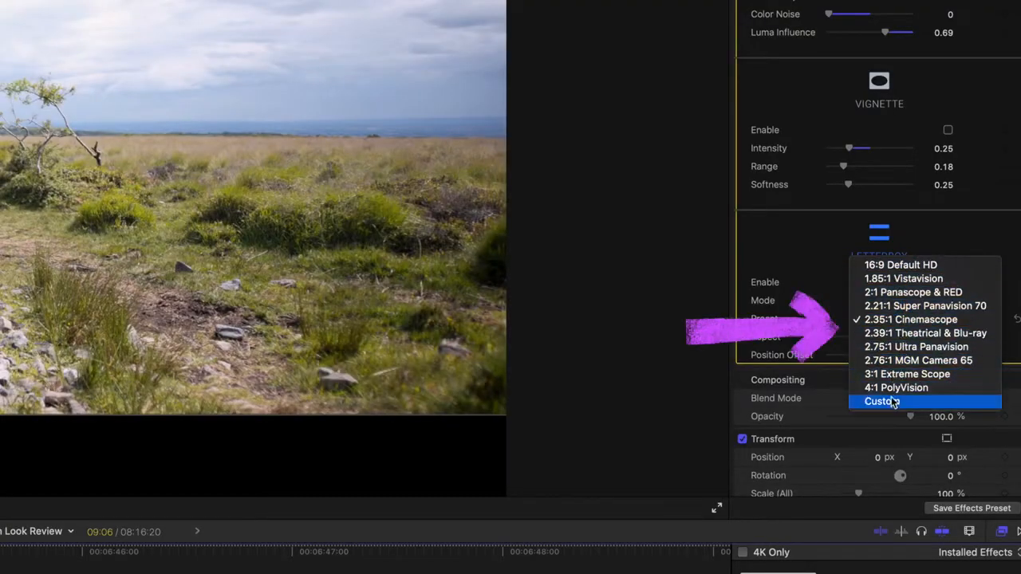
click(896, 295)
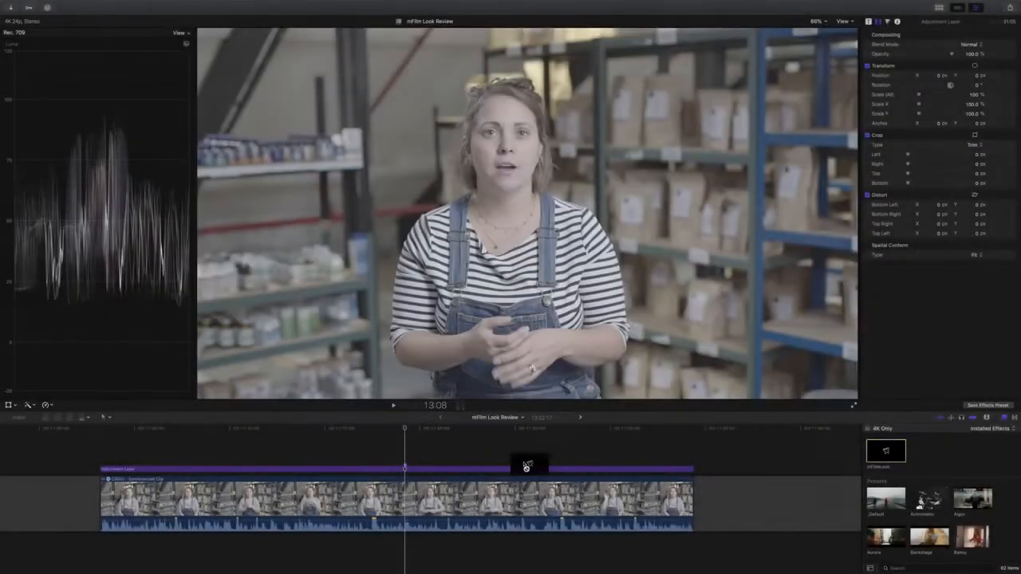
Apply the mFilmLook effect to the adjustment layer above the interview clip and turn off its on-screen controls.
drag(525, 466, 425, 472)
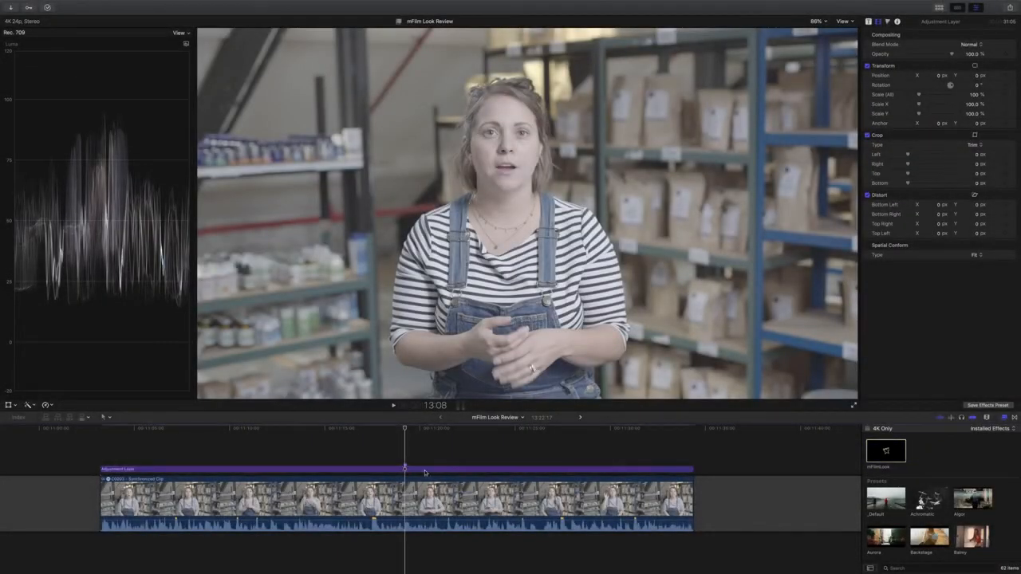
click(425, 472)
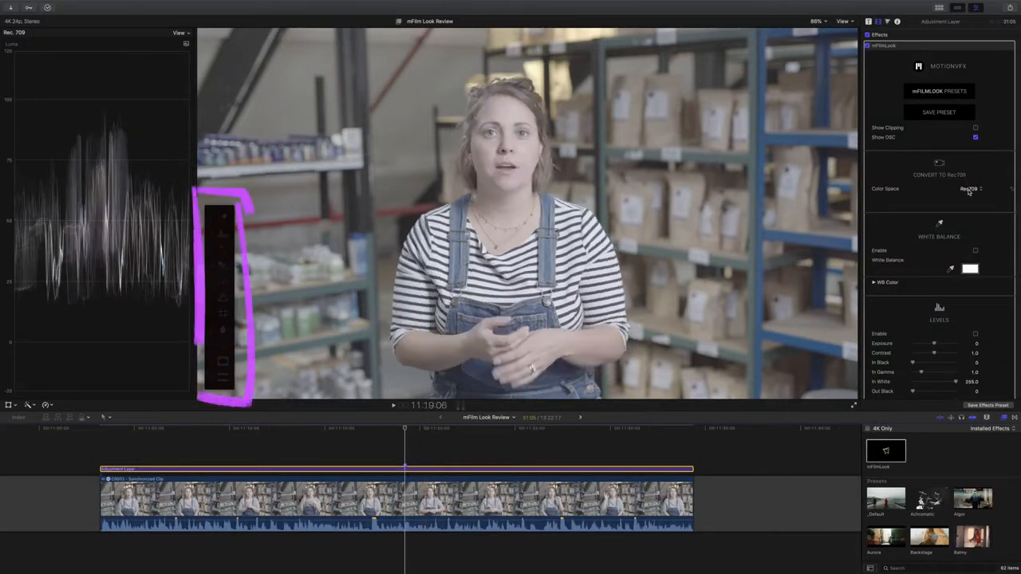
click(975, 138)
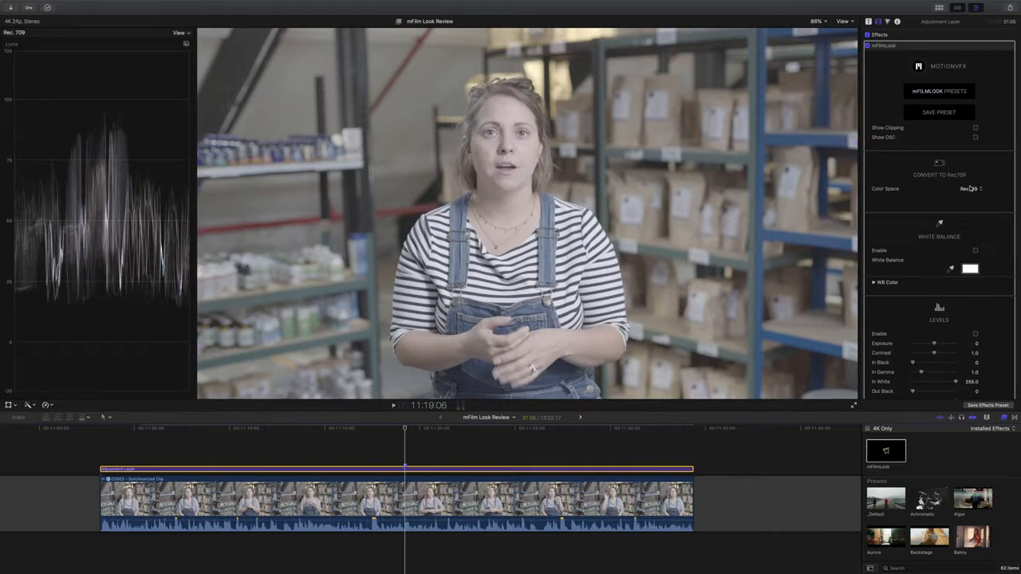
Try the sLog2 v1 and v2 conversions, and set the adjustment layer's color space to sLog2 v3.
click(972, 190)
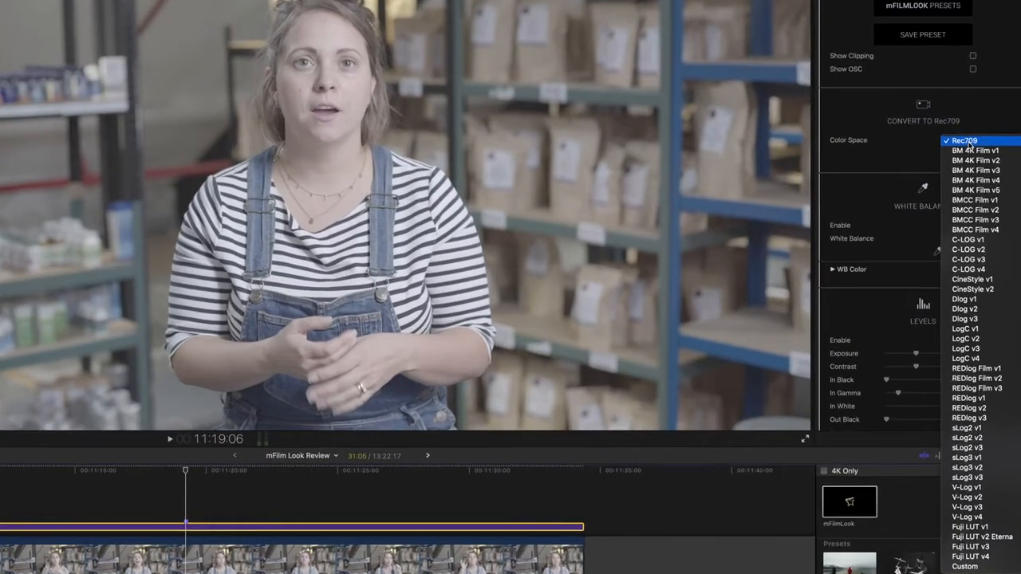
click(967, 427)
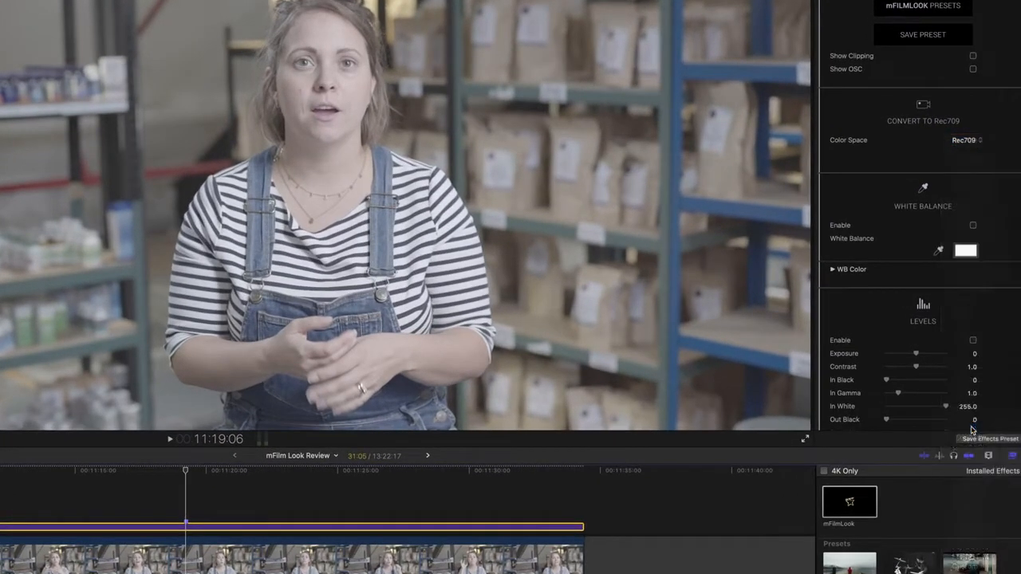
click(967, 142)
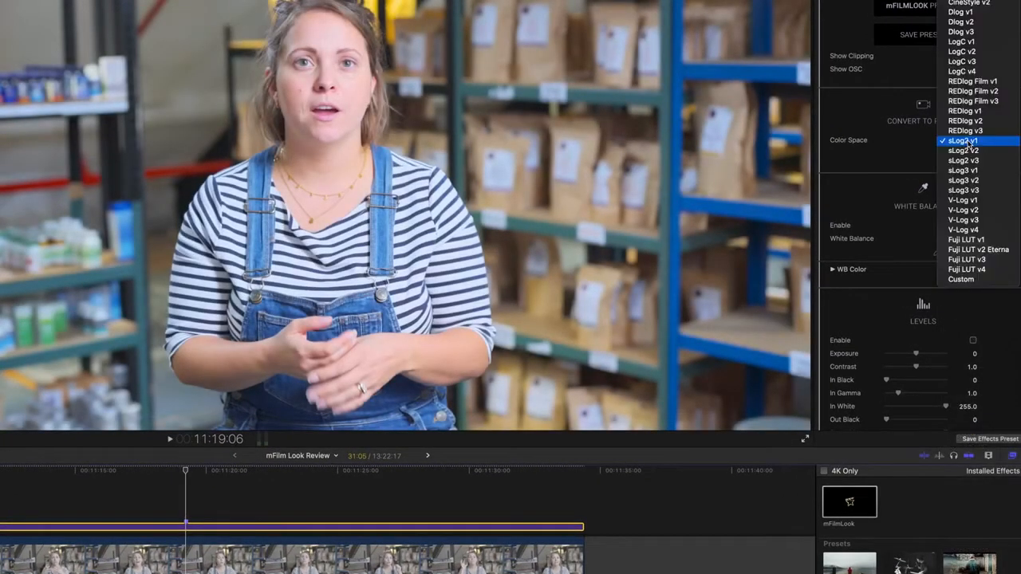
click(968, 147)
click(968, 142)
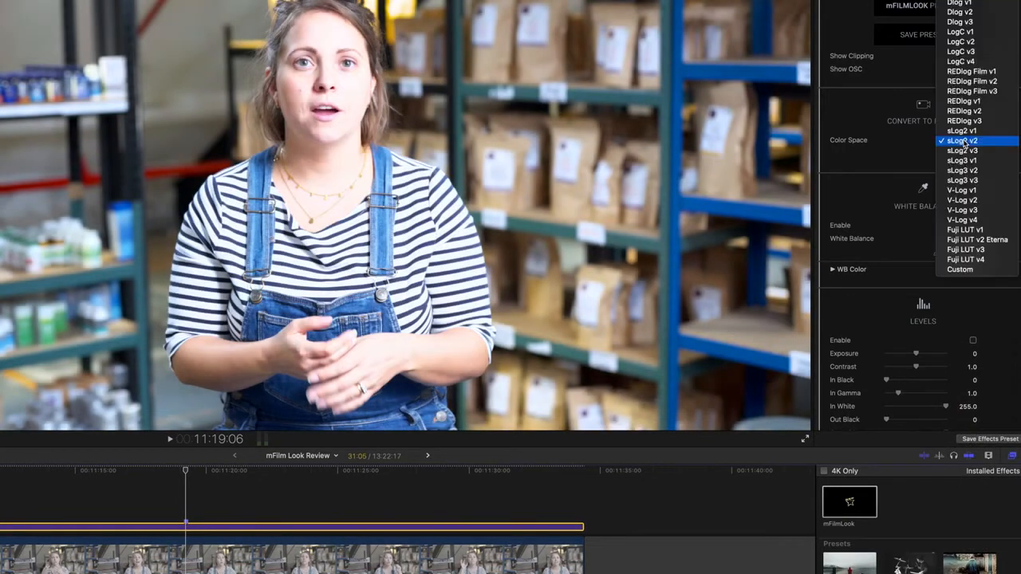
click(965, 151)
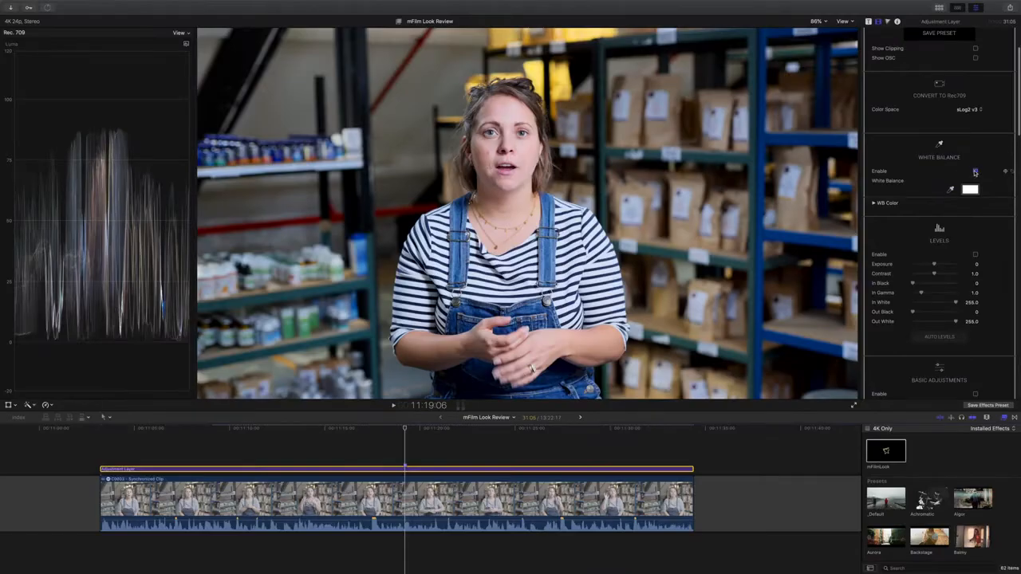
Enable White Balance and sample its white reference from a white stripe on the woman's shirt.
click(974, 171)
click(950, 190)
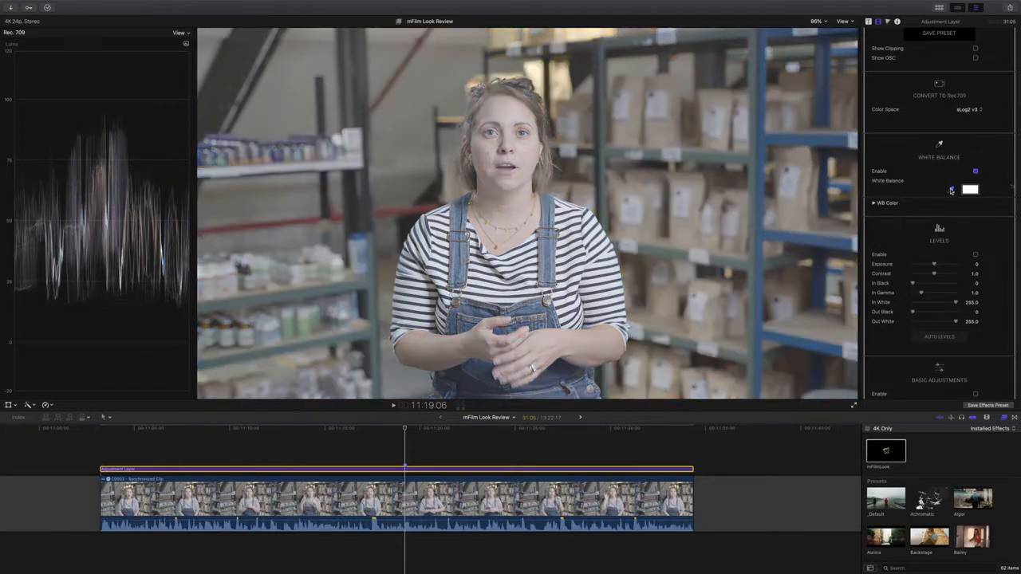
click(971, 191)
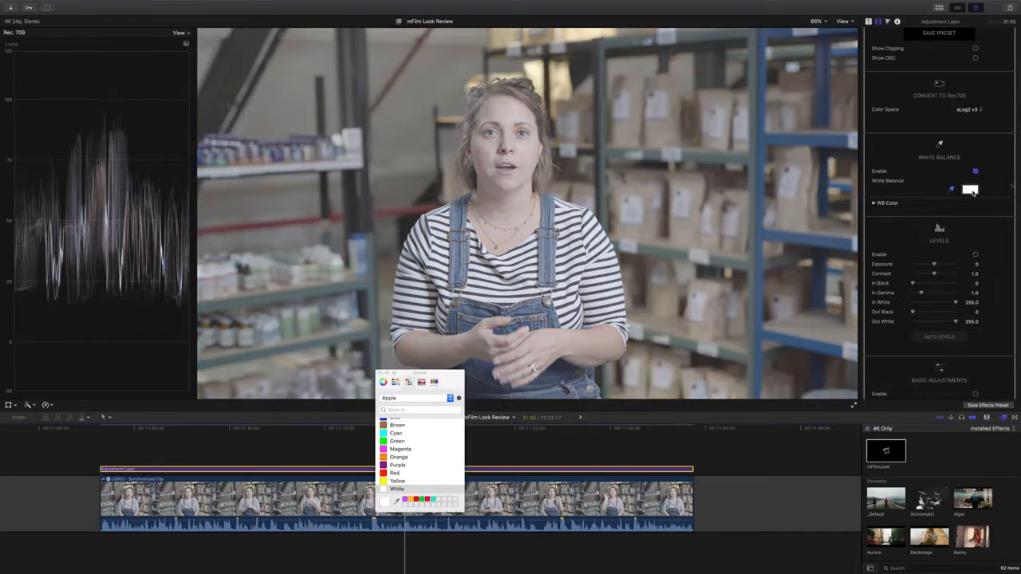
click(395, 501)
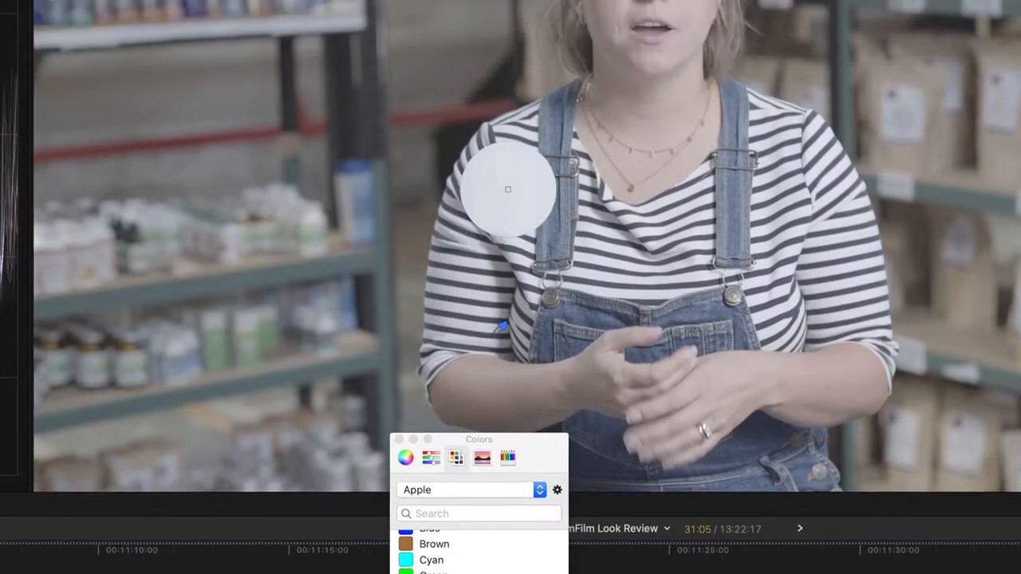
click(507, 94)
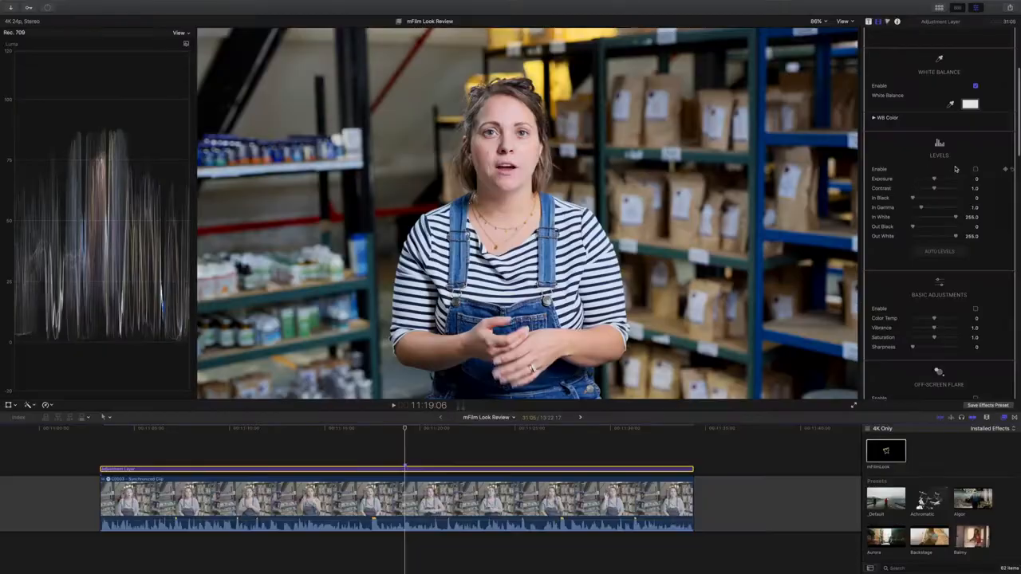
Enable Levels, set Contrast to 0.78 and lower In Gamma to darken the interview clip's midtones.
click(976, 170)
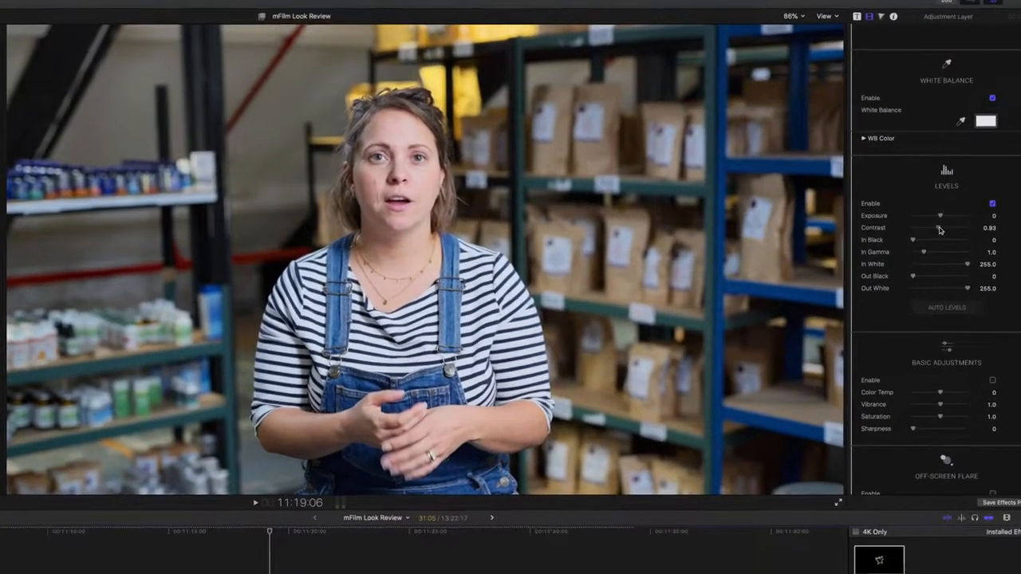
drag(933, 188, 933, 190)
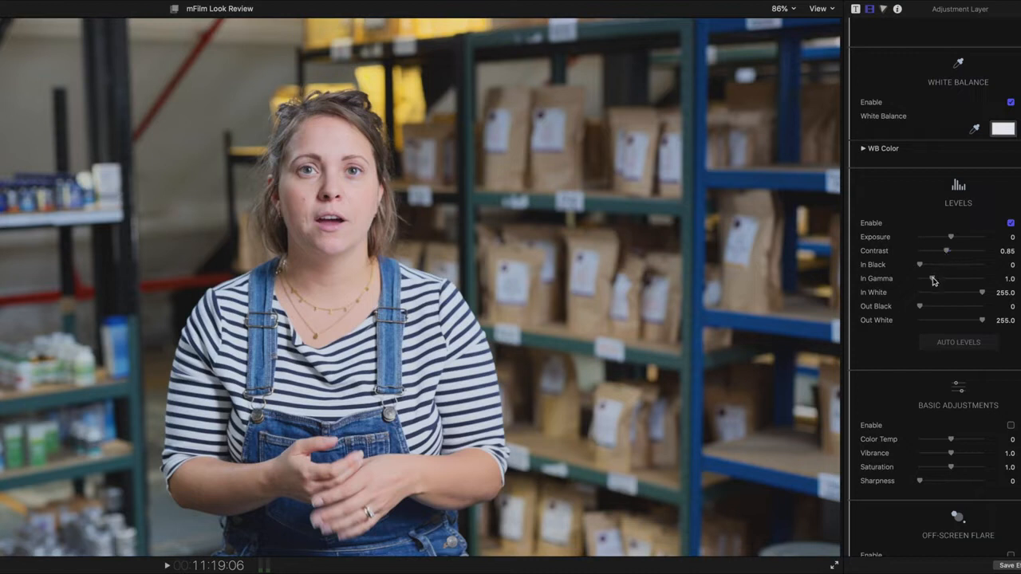
drag(931, 281, 931, 283)
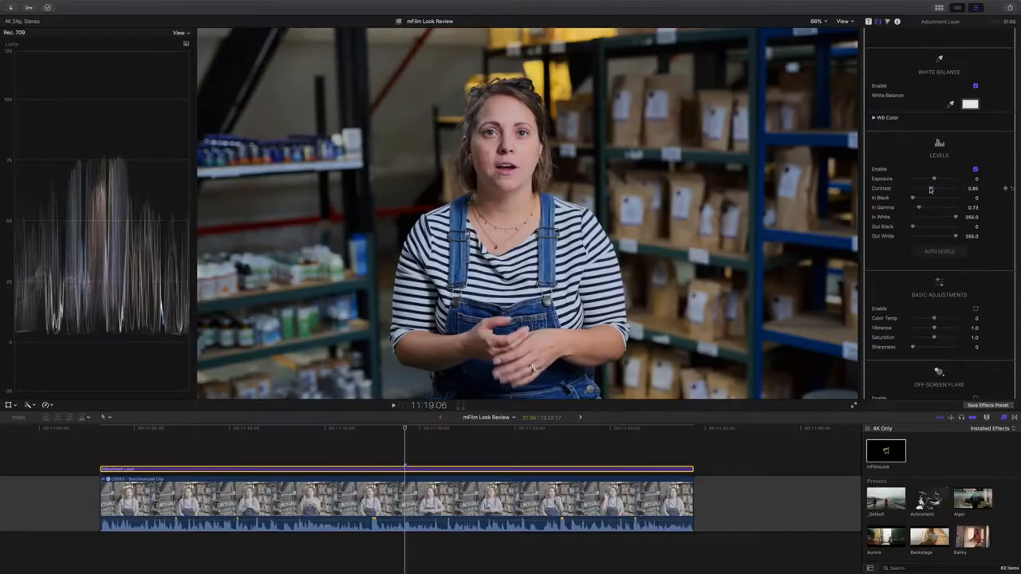
drag(931, 189, 919, 209)
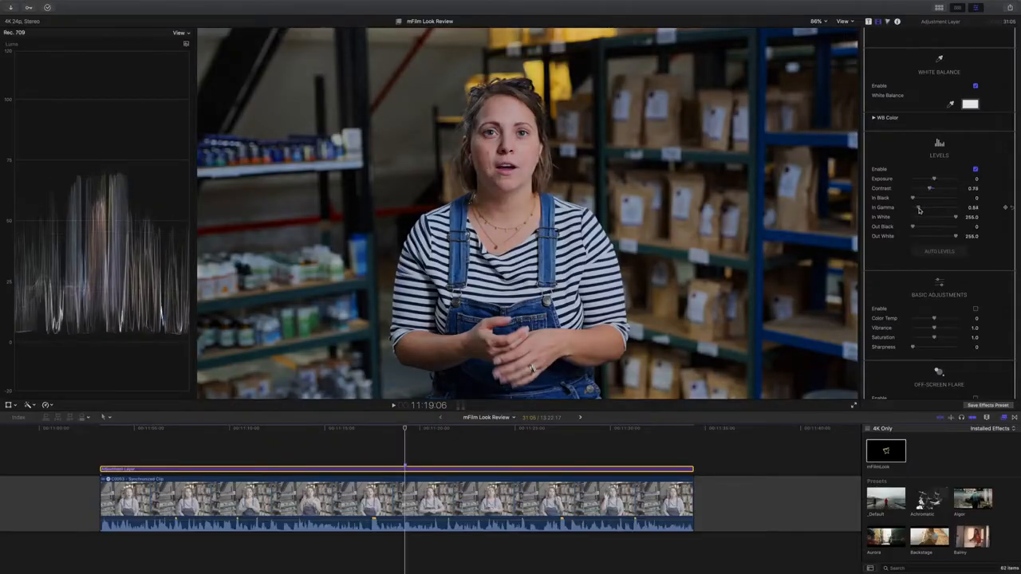
Enable Basic Adjustments on the adjustment layer, and set Vibrance to 0.93 and Saturation to 0.94.
scroll(909, 238, down, 5)
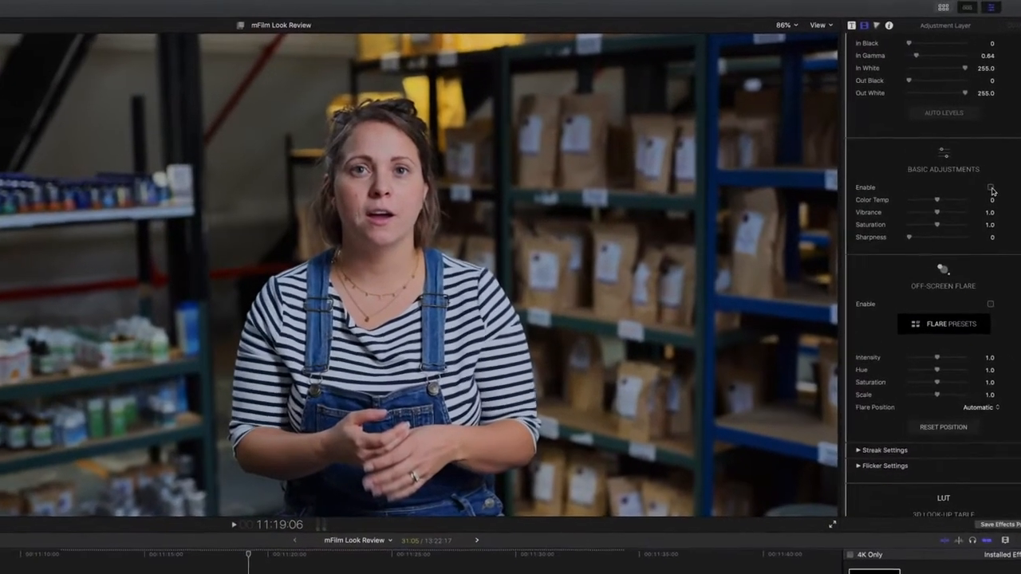
click(977, 146)
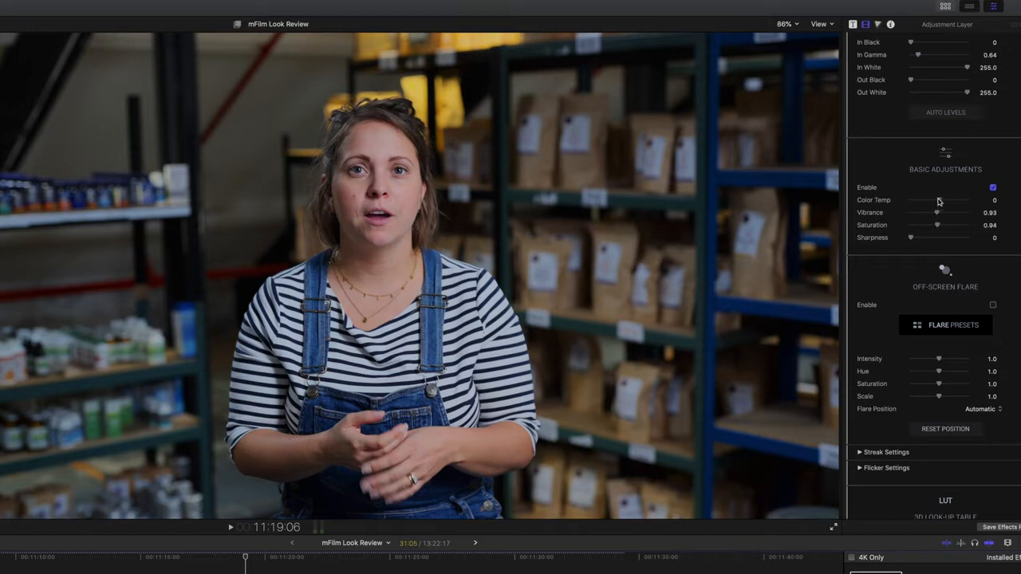
scroll(913, 211, down, 1)
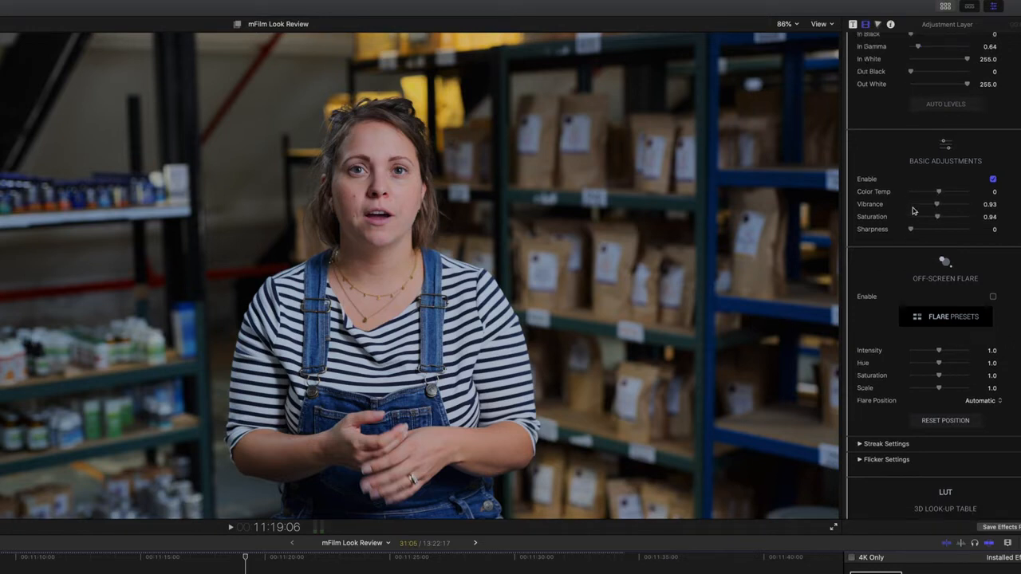
Enable the 3D look-up table section of mFilmLook on the adjustment layer.
scroll(914, 210, down, 5)
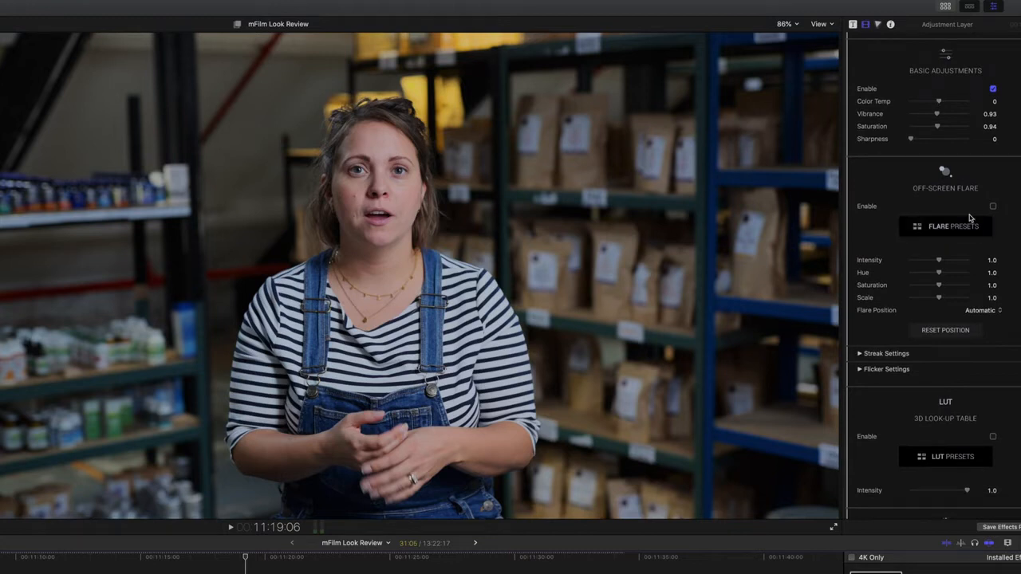
scroll(970, 217, down, 4)
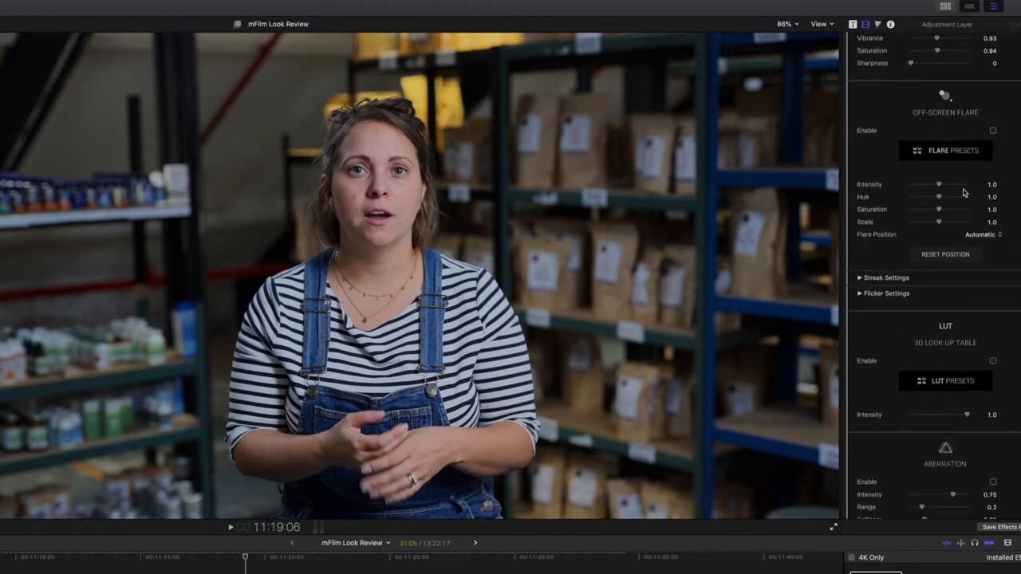
scroll(976, 239, down, 8)
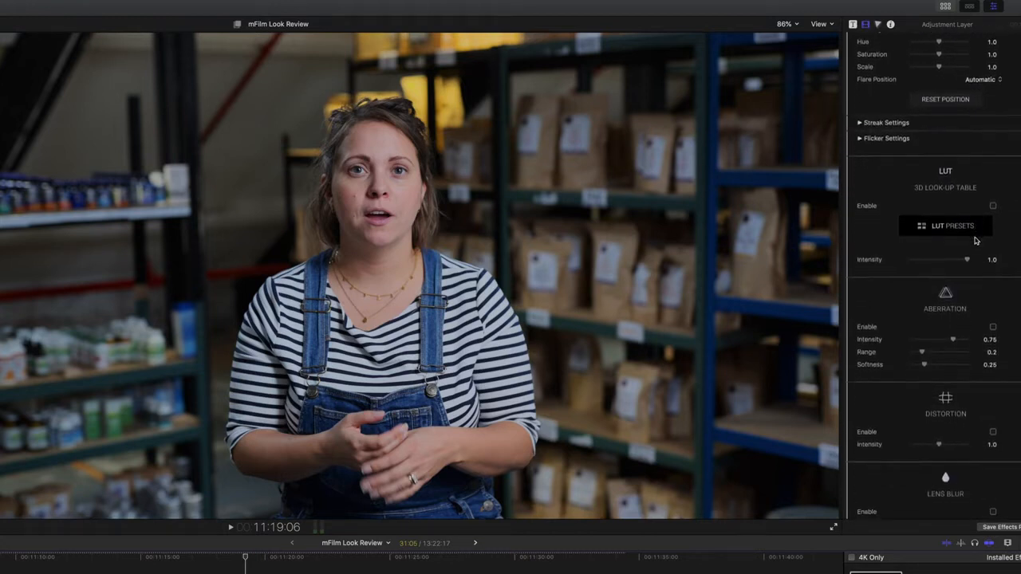
click(993, 205)
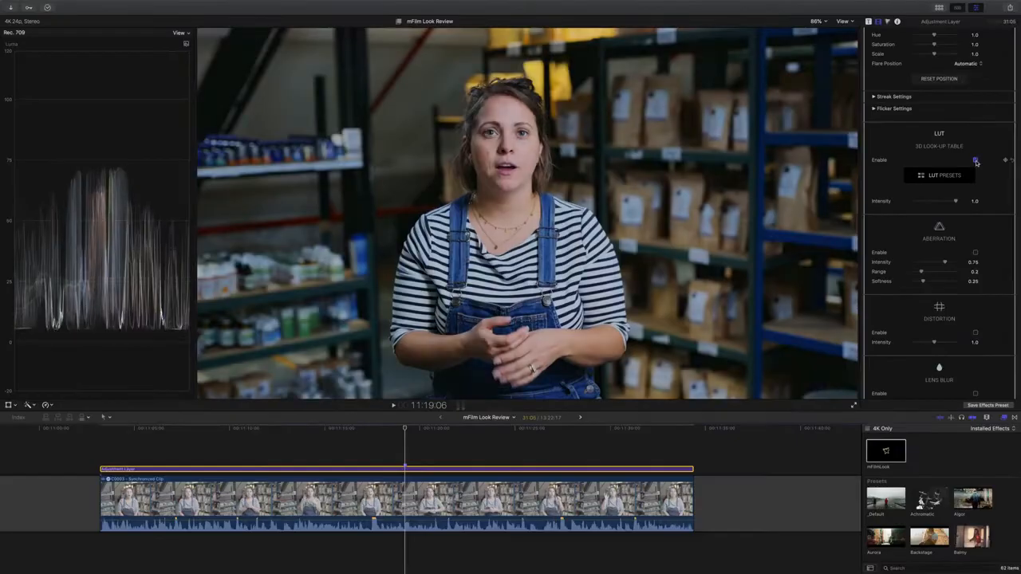
Compare several built-in LUT presets on the interview clip and lower the LUT intensity to about 0.31.
click(941, 177)
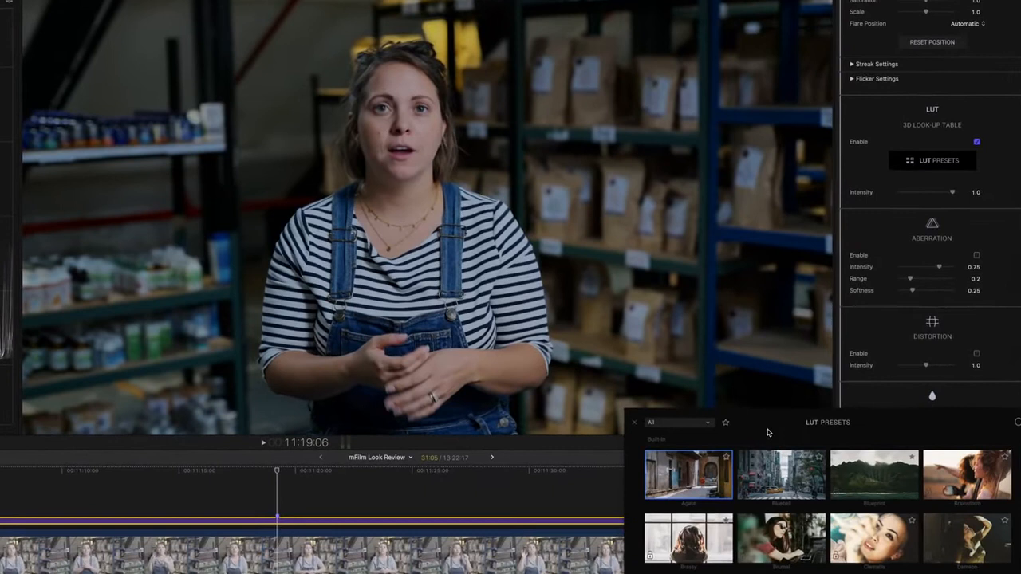
click(791, 456)
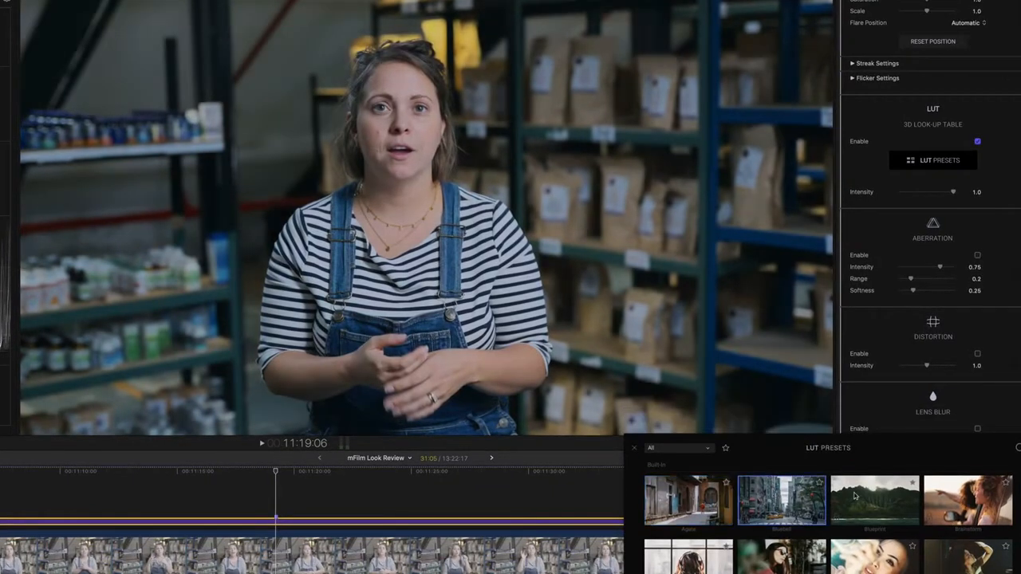
scroll(854, 496, down, 2)
click(895, 527)
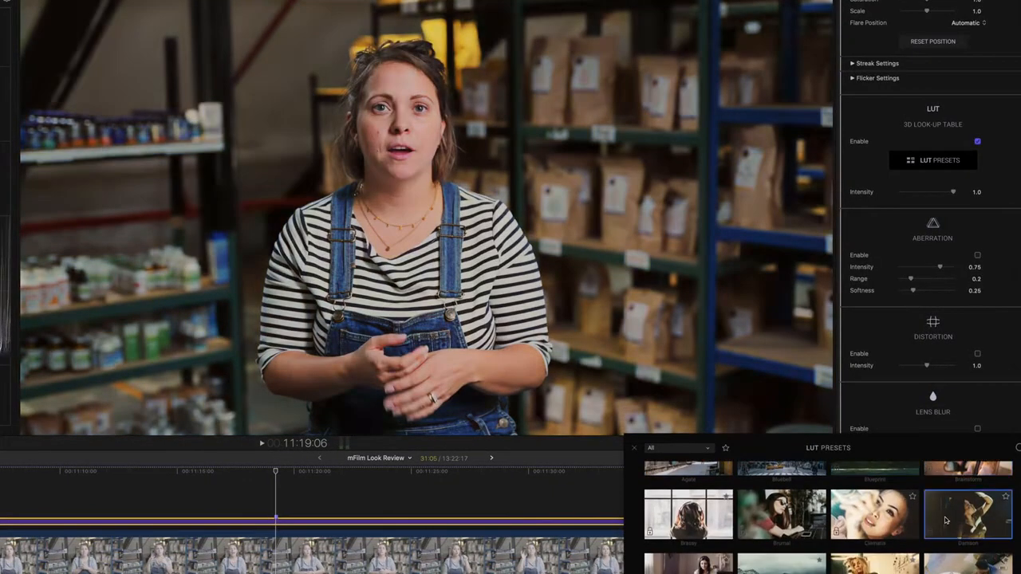
click(767, 520)
click(696, 521)
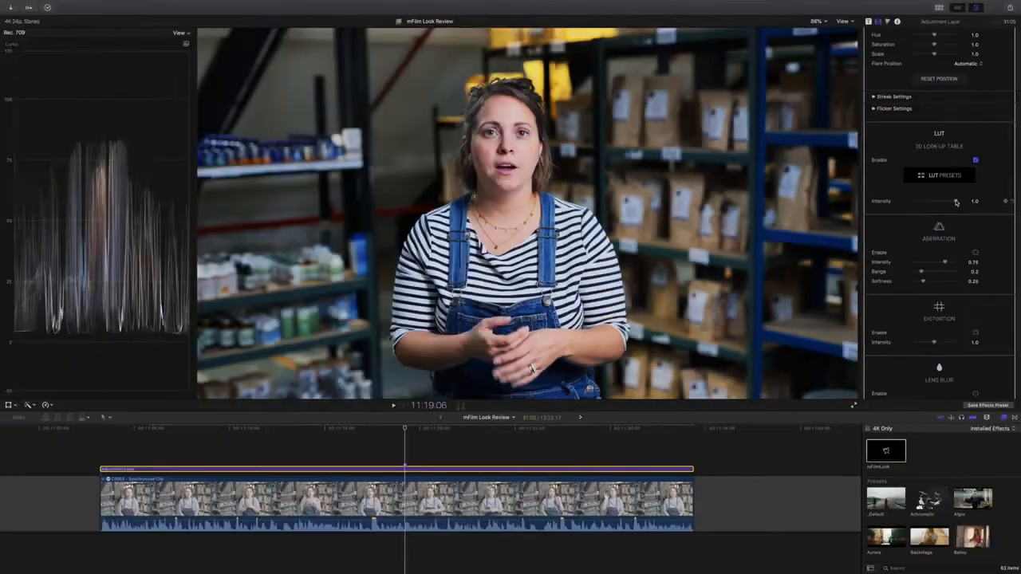
drag(954, 197, 893, 213)
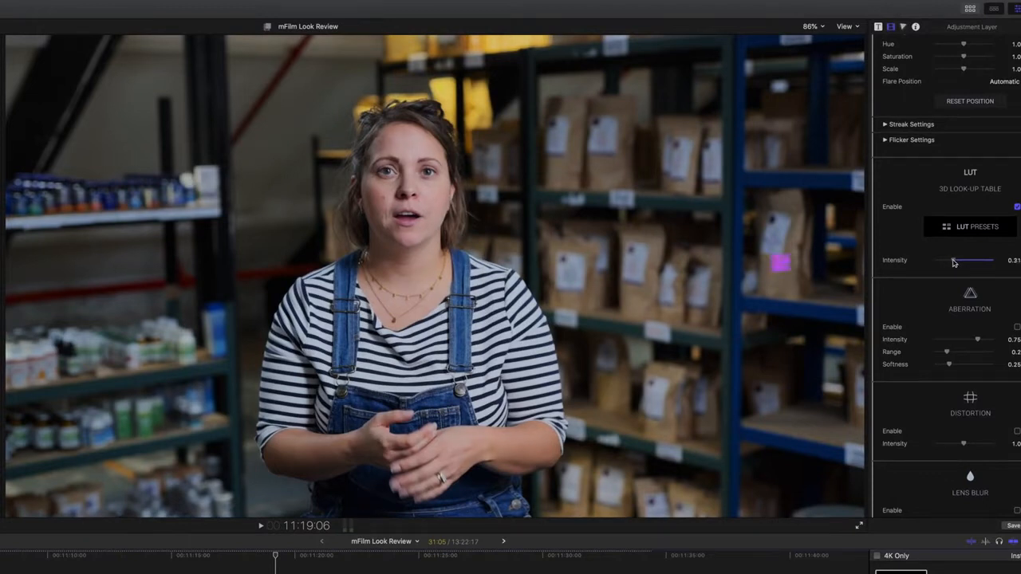
drag(954, 263, 955, 263)
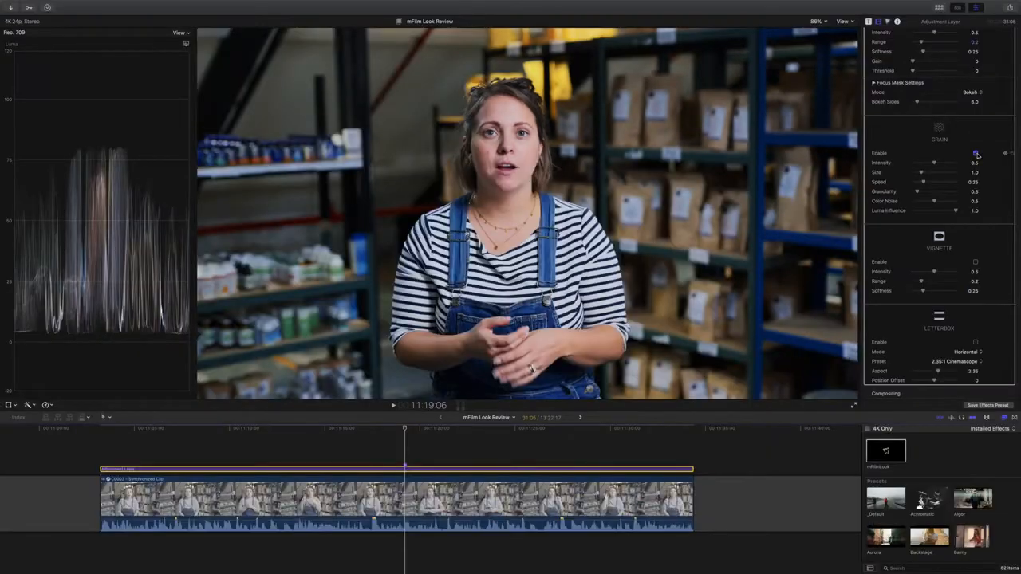
Enable Grain and magnify the viewer to 400% on the woman's face to inspect the texture.
click(847, 25)
click(820, 22)
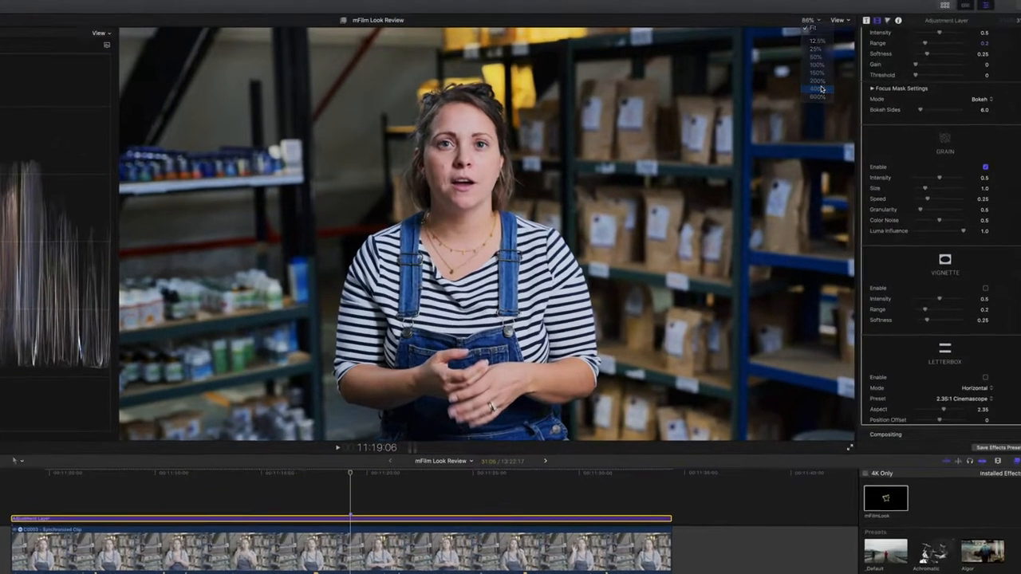
click(825, 83)
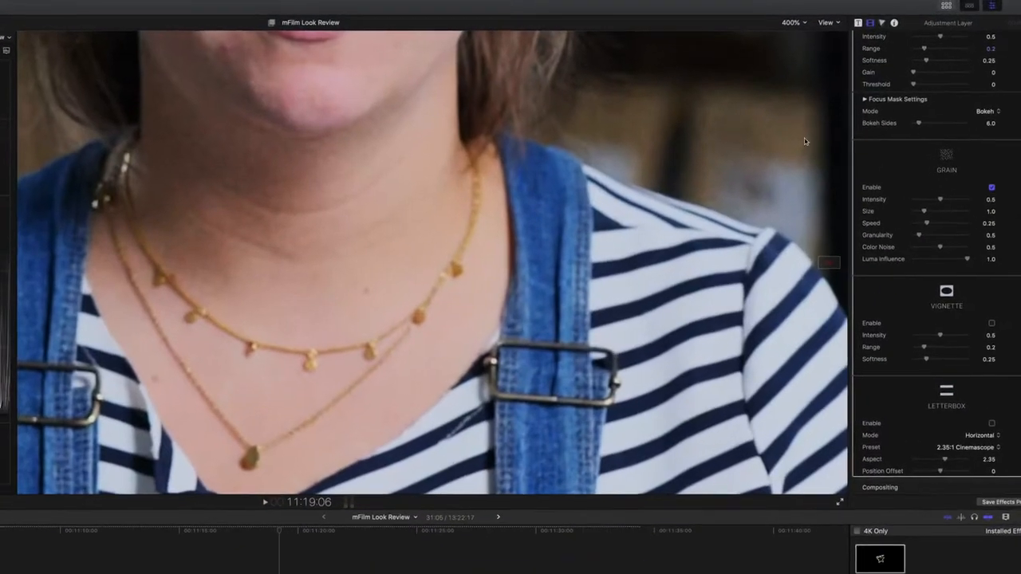
drag(829, 261, 829, 260)
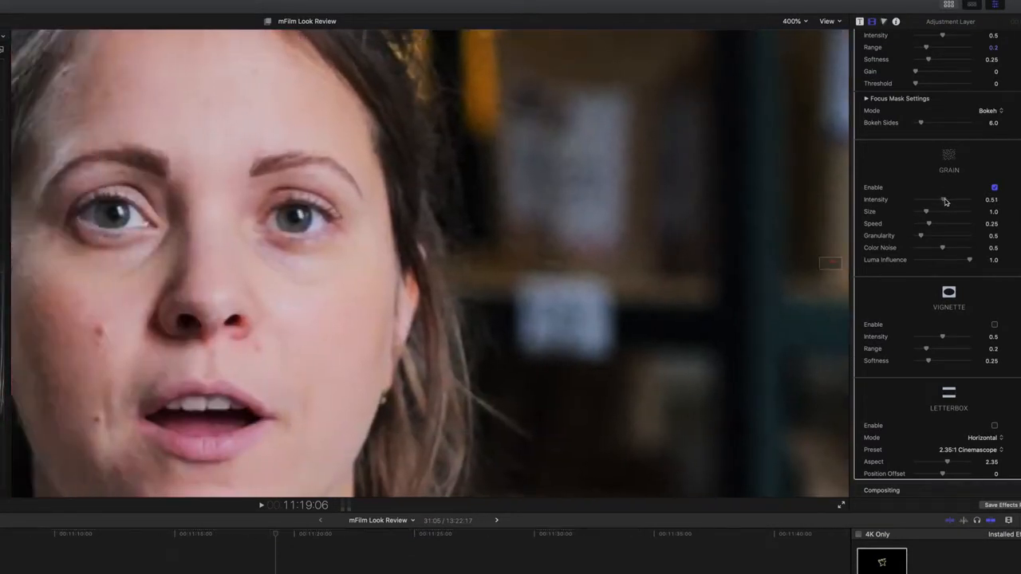
Raise the grain Intensity to 1.0, try Granularity at 5.0, and set Granularity to 0.
drag(942, 199, 980, 203)
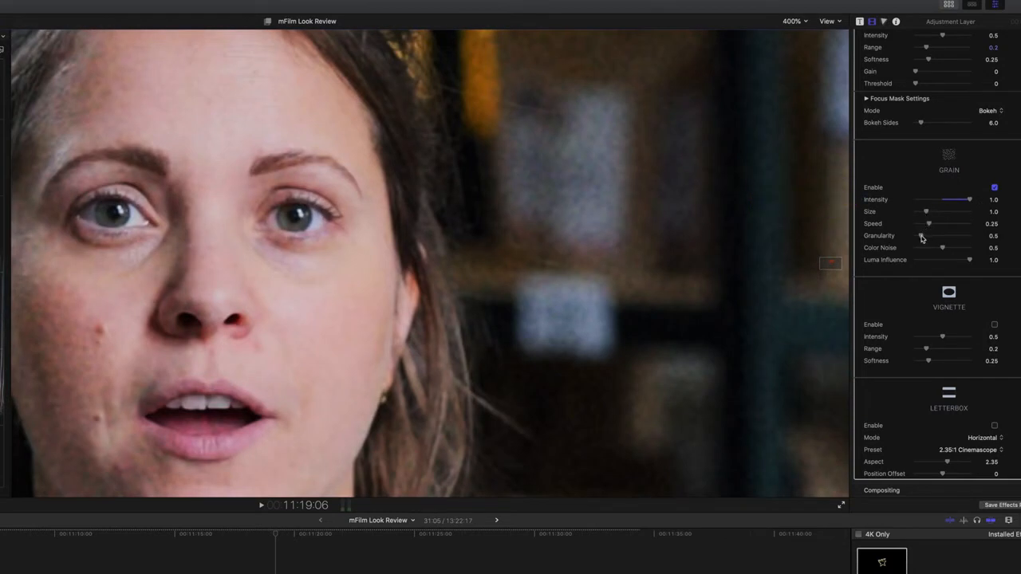
drag(944, 237, 953, 239)
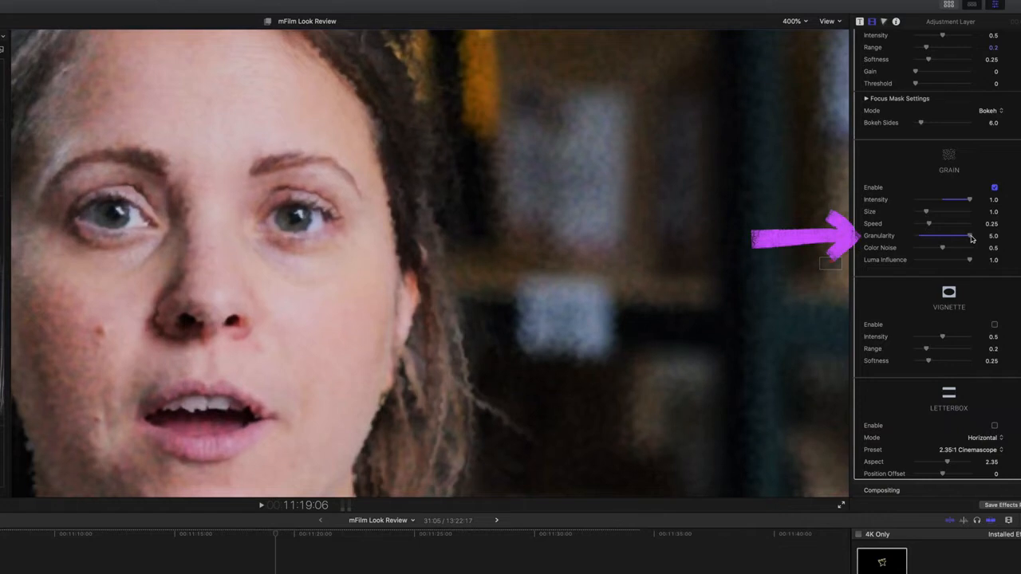
drag(970, 238, 943, 238)
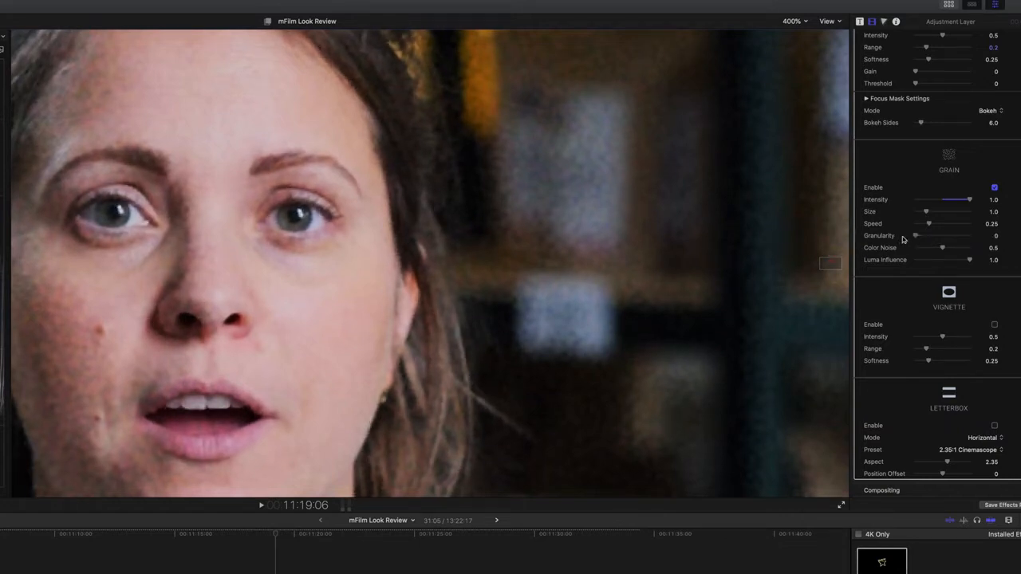
Try the grain with Color Noise 1.0 and Size 1.5, and with Color Noise 0.36 and Luma Influence 0.
drag(942, 248, 994, 250)
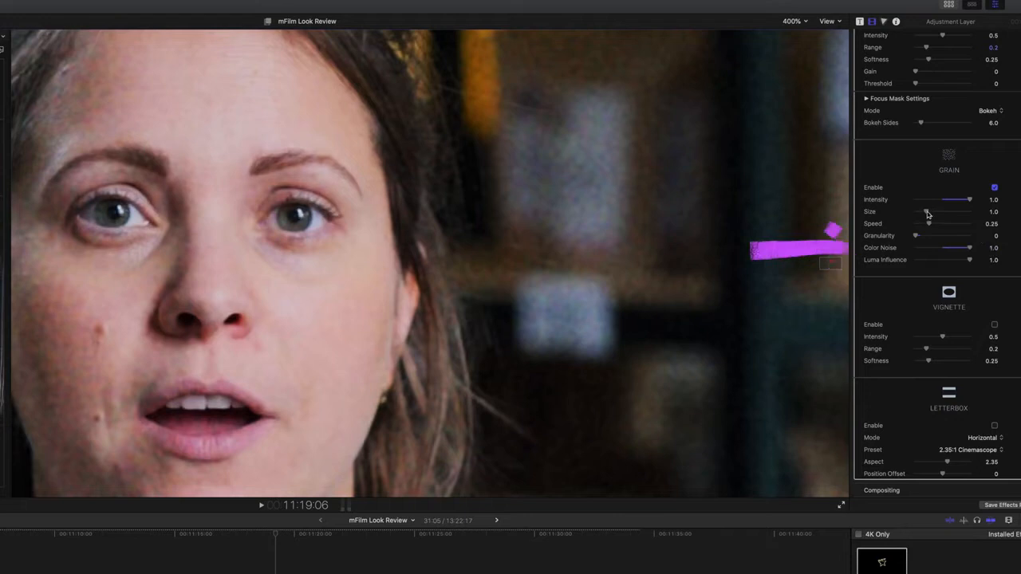
drag(927, 211, 930, 212)
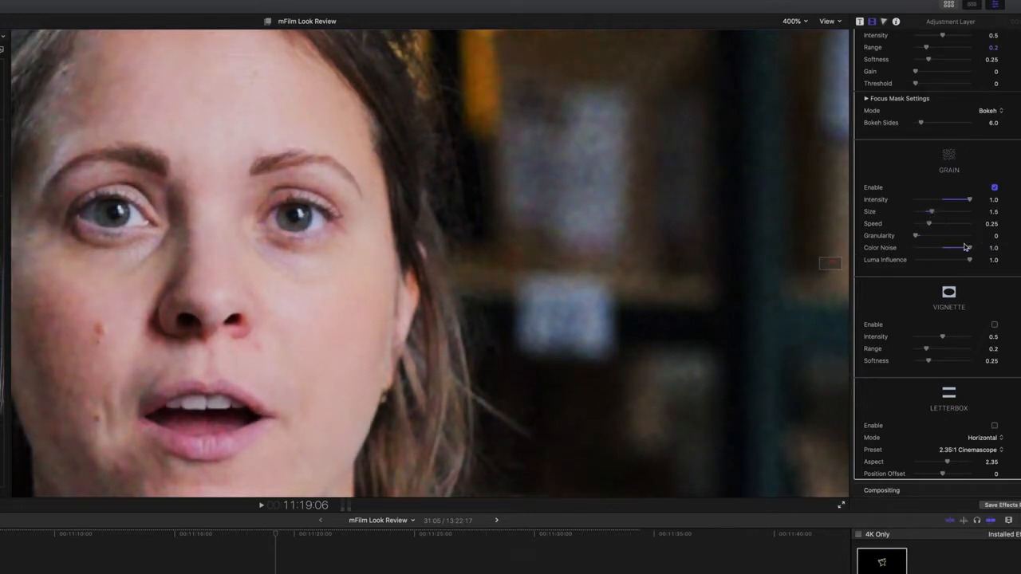
drag(971, 262, 901, 260)
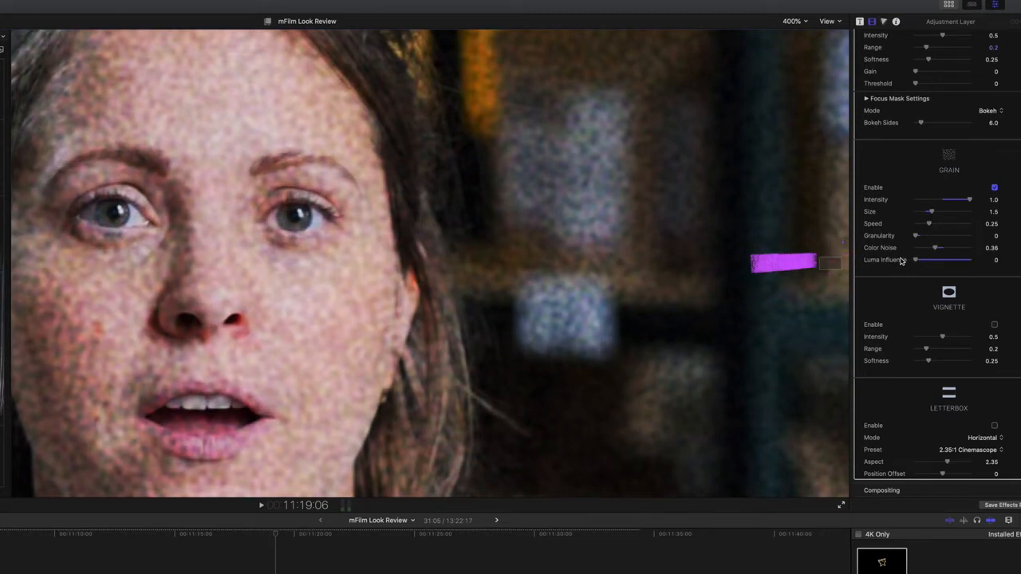
Set the grain Size to 0 and Intensity to 0.55, and bring Luma Influence up to 1.0.
drag(931, 213, 914, 215)
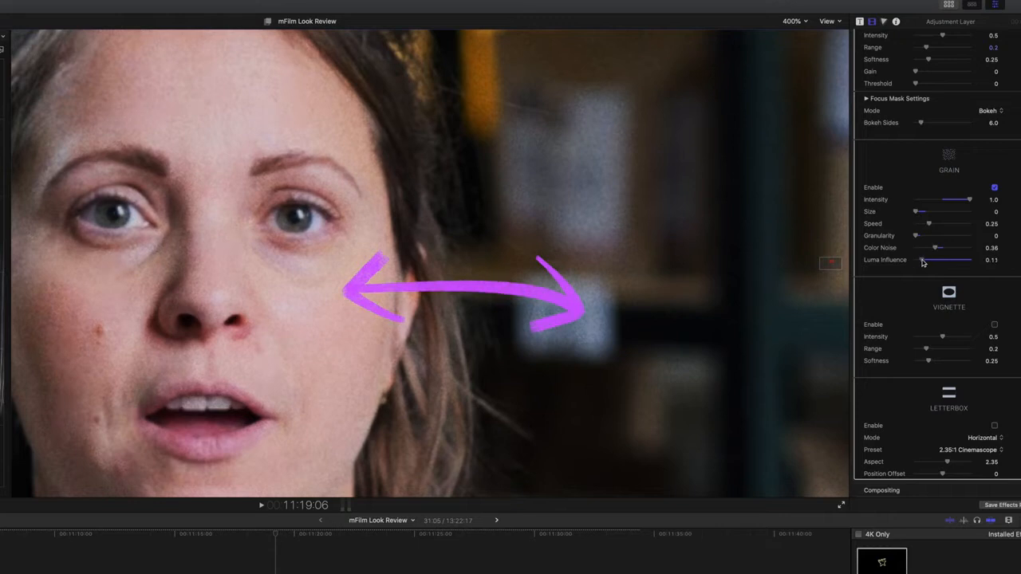
drag(924, 262, 935, 263)
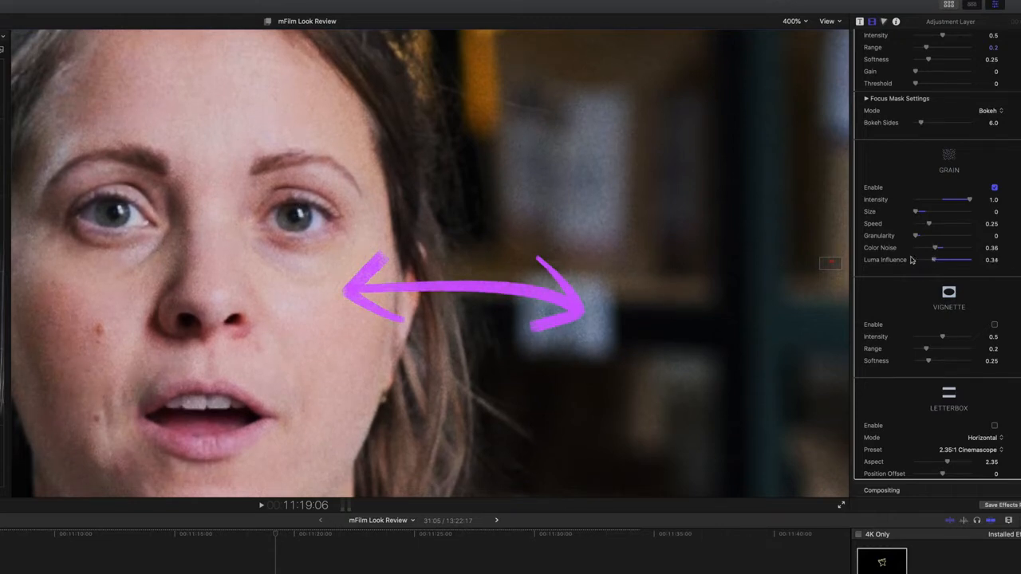
drag(936, 263, 949, 262)
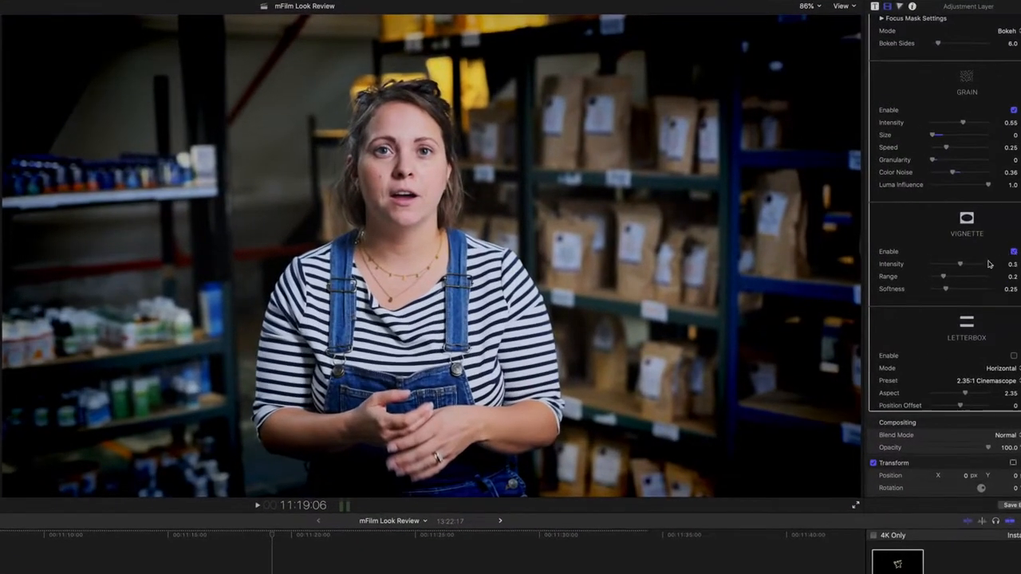
Enable Vignette on the adjustment layer and reduce its Intensity for a subtler edge darkening.
drag(959, 265, 935, 266)
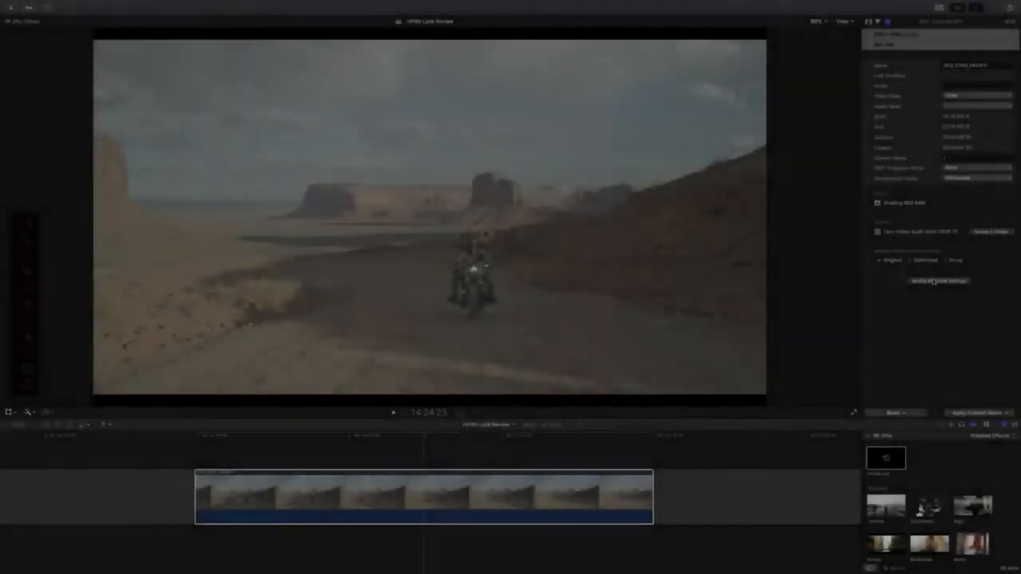
Review the motorcycle clip's RED RAW settings, and set its mFilmLook color space to REDlog Film v1.
click(934, 282)
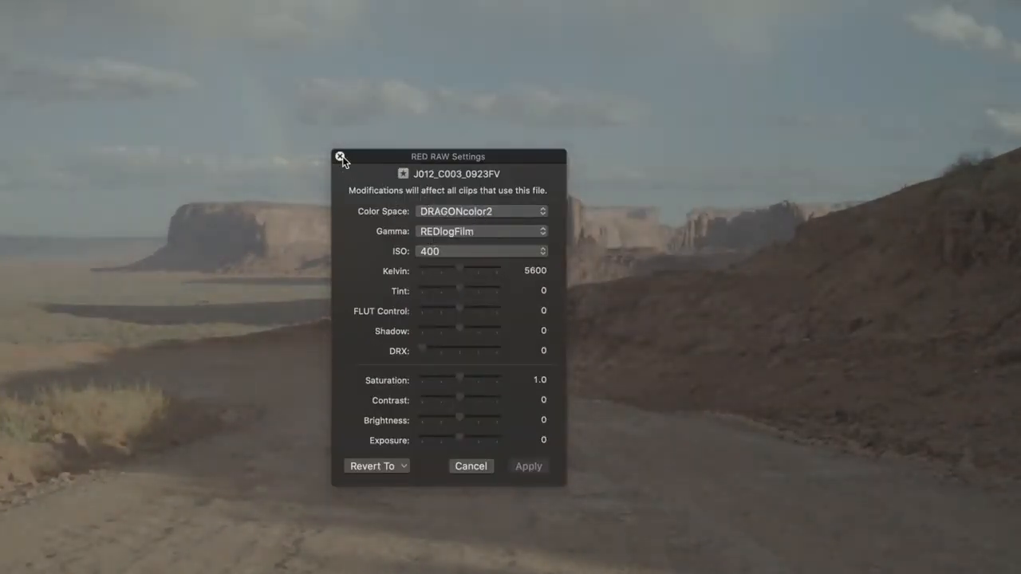
click(340, 156)
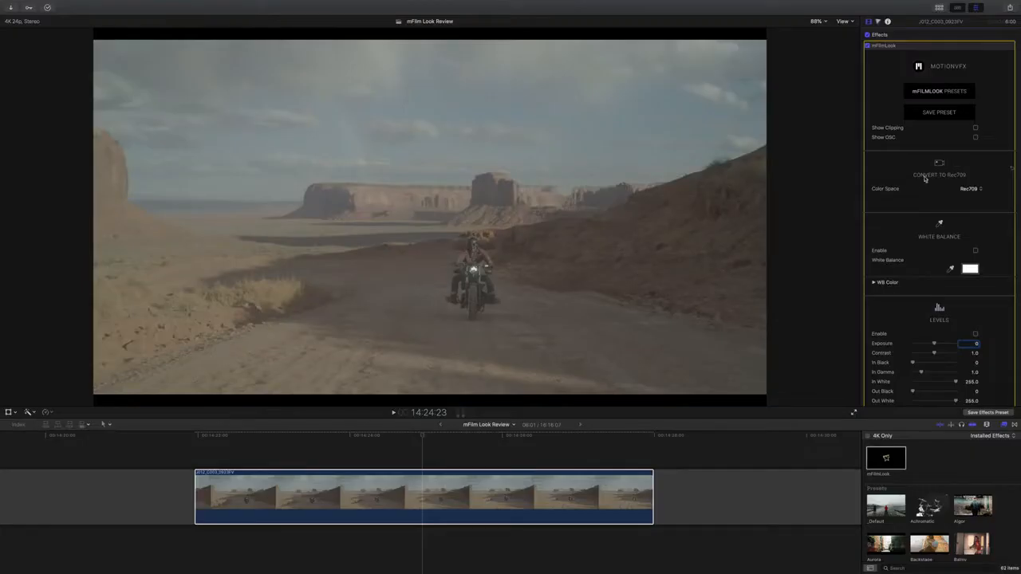
scroll(924, 178, down, 1)
click(967, 173)
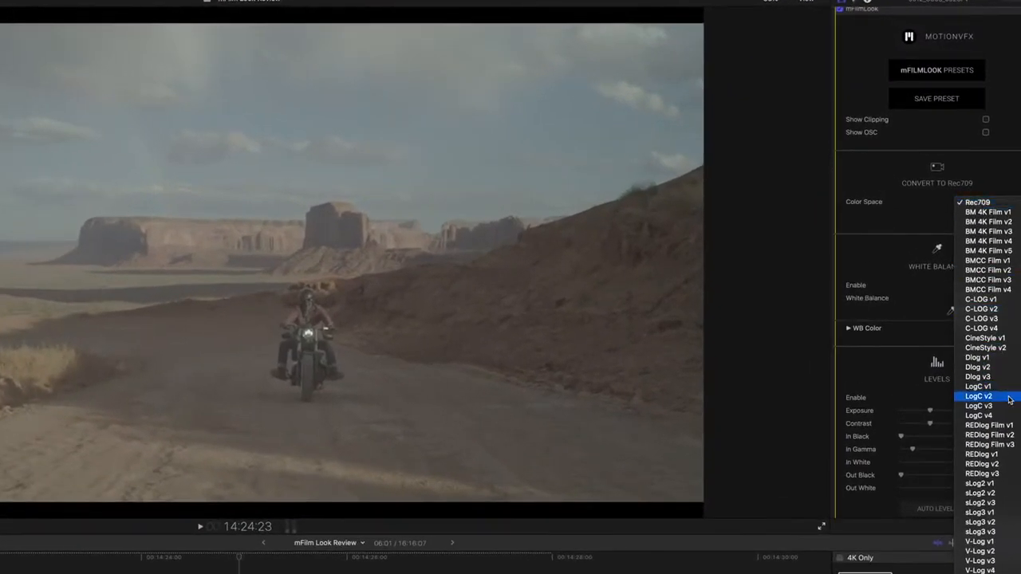
click(1003, 426)
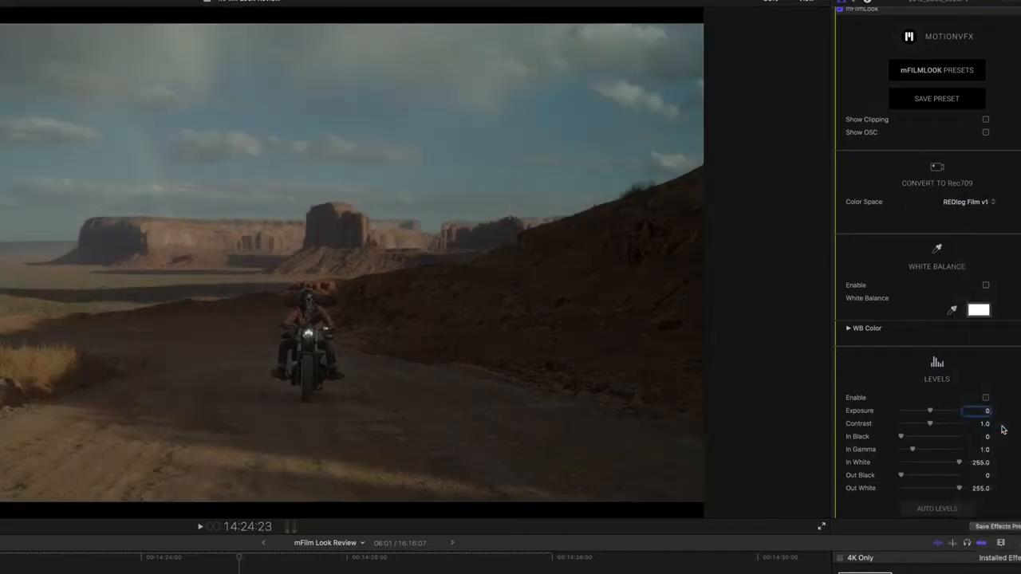
click(968, 203)
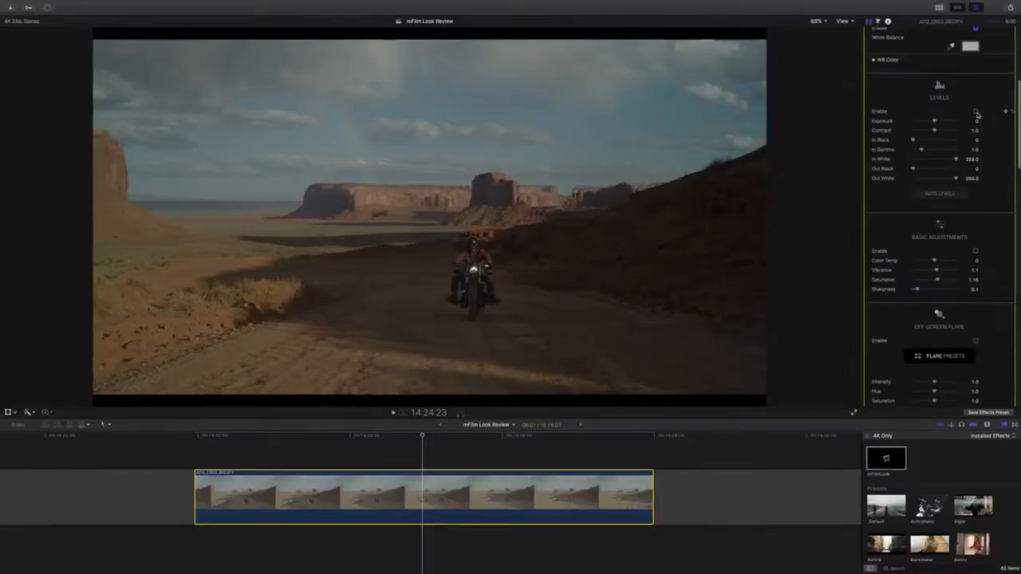
Enable Levels on the motorcycle clip and raise In Gamma, and adjust the ISO in its RED RAW settings.
click(975, 112)
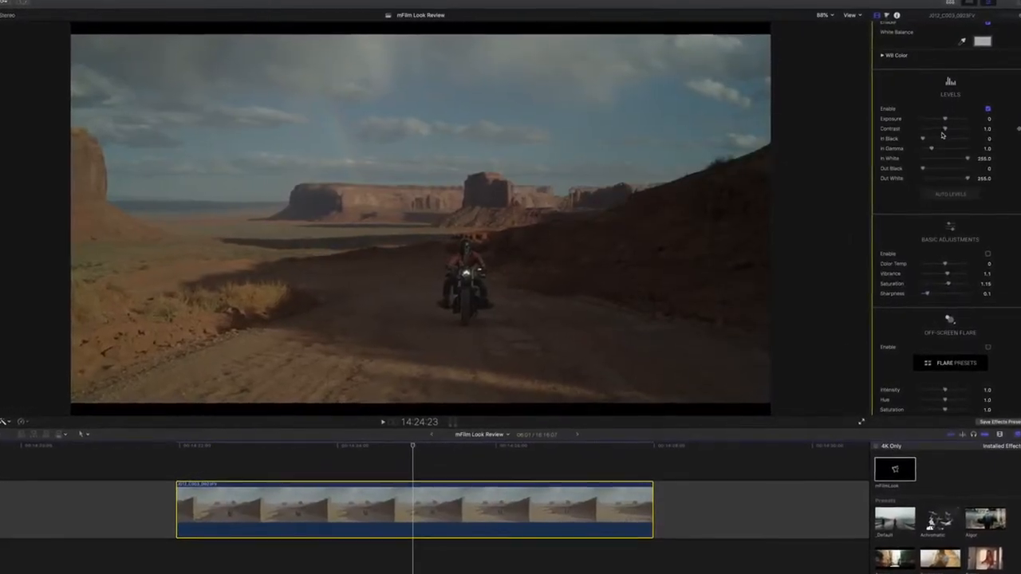
drag(931, 145, 945, 151)
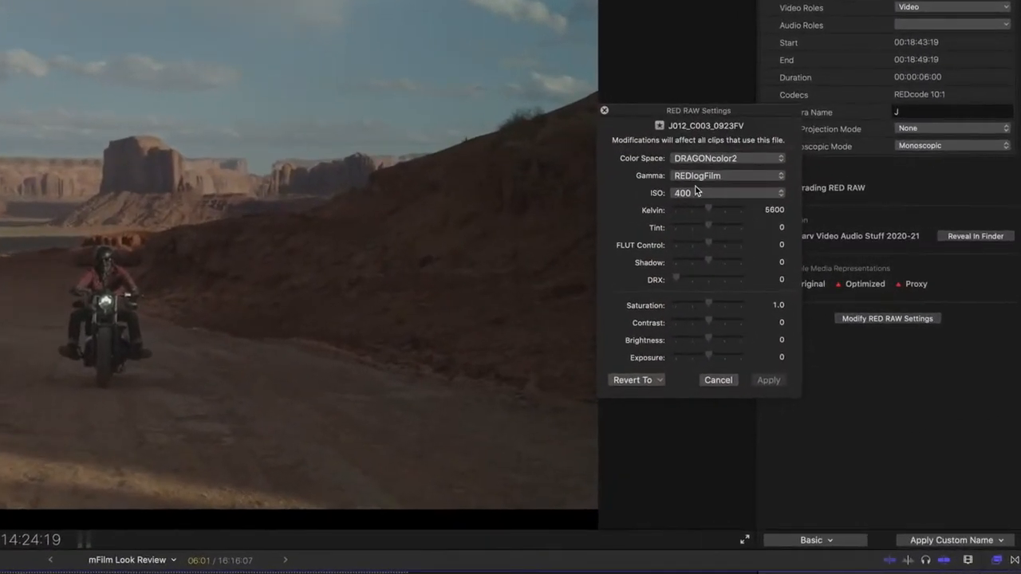
click(446, 208)
click(686, 217)
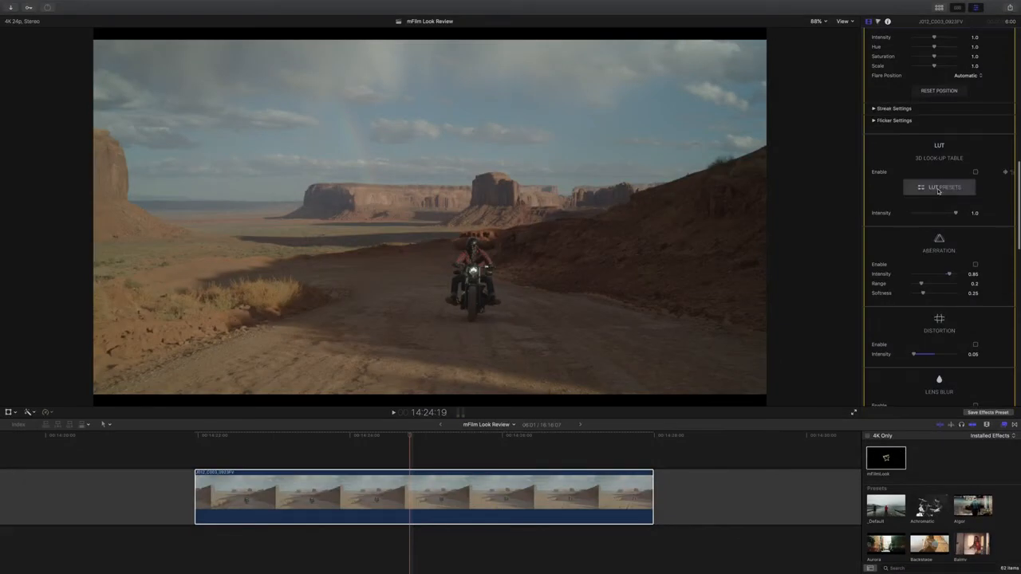
Browse the built-in LUT presets for the motorcycle clip and apply one that gives a teal sky and red-orange desert.
click(938, 188)
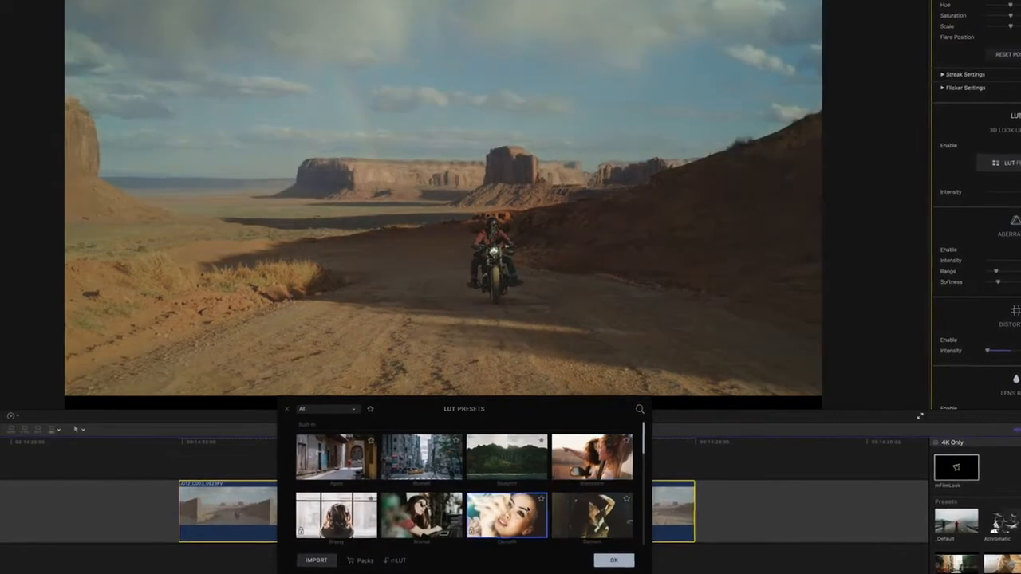
scroll(464, 487, down, 5)
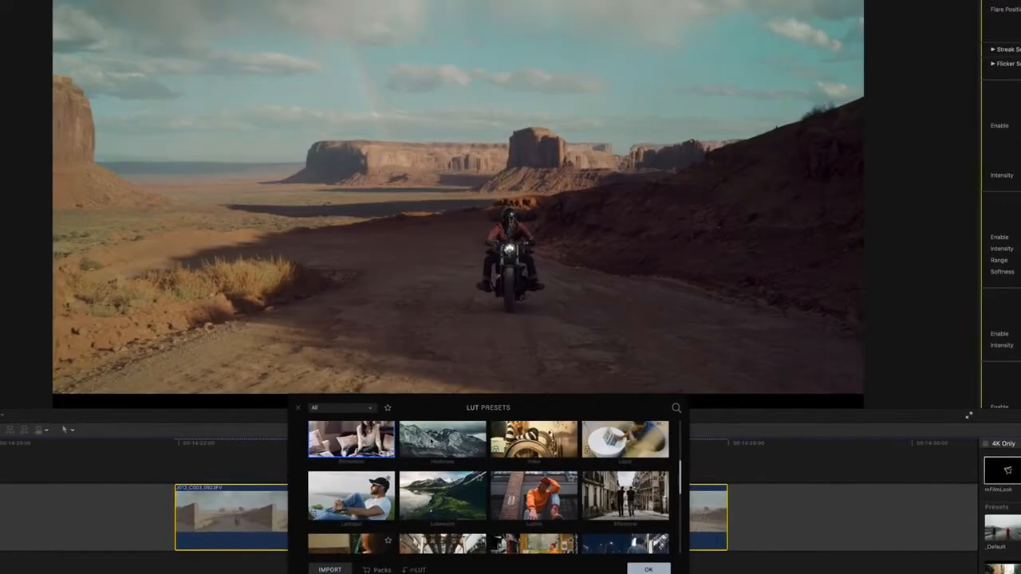
scroll(488, 487, down, 2)
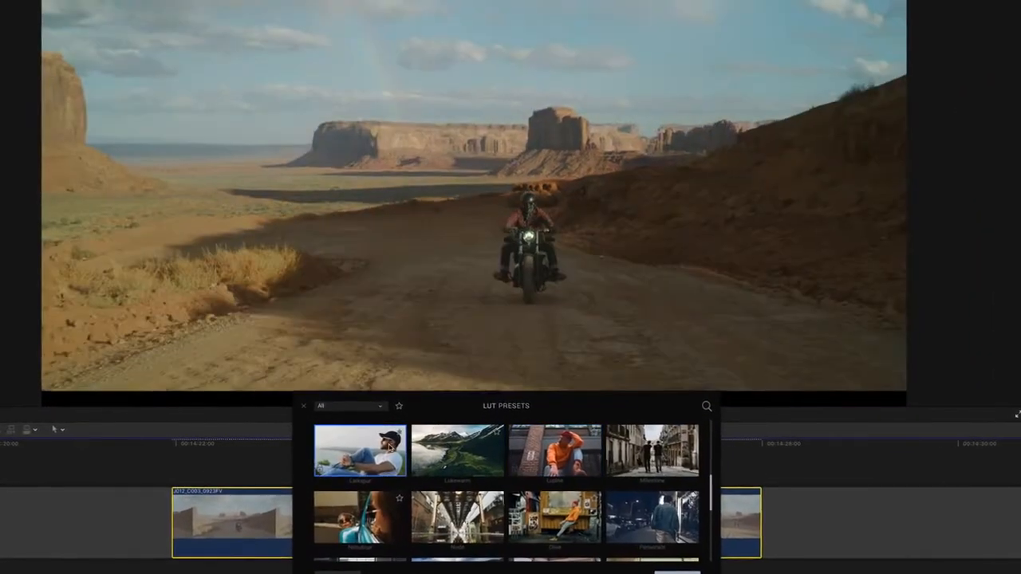
scroll(487, 446, down, 3)
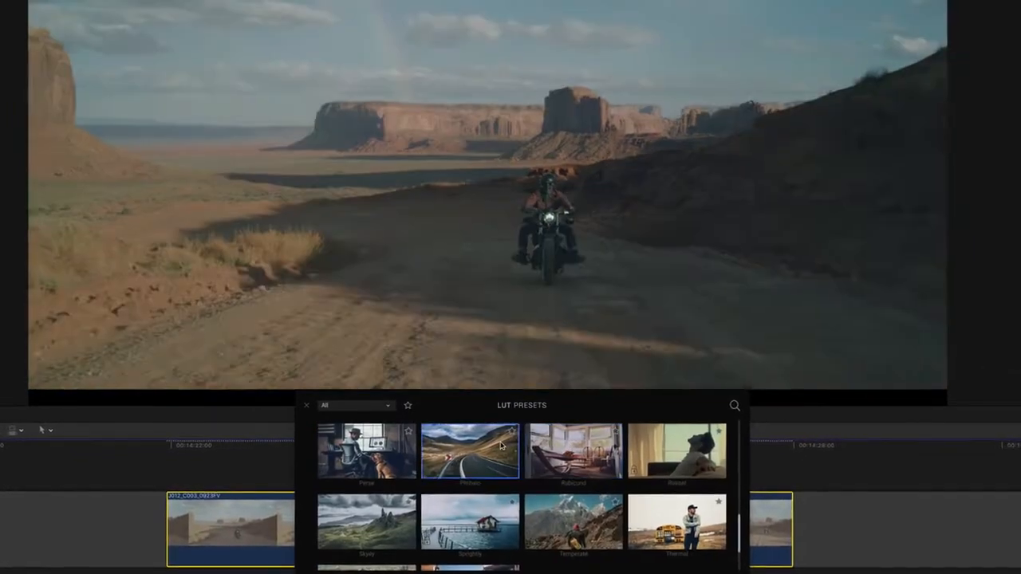
scroll(501, 479, down, 2)
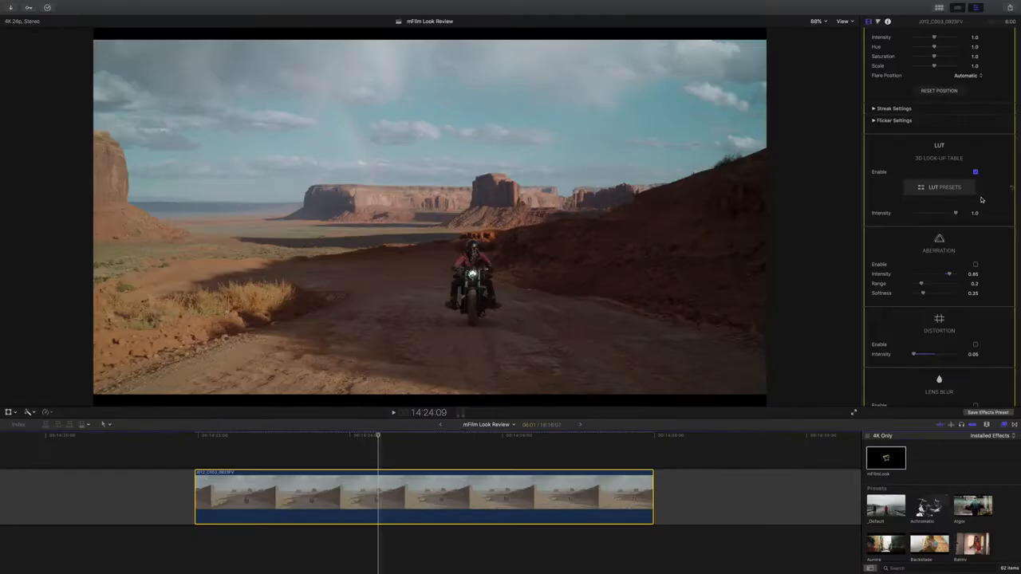
Raise the motorcycle clip's Color Temp in the Basic Adjustments.
scroll(978, 199, up, 3)
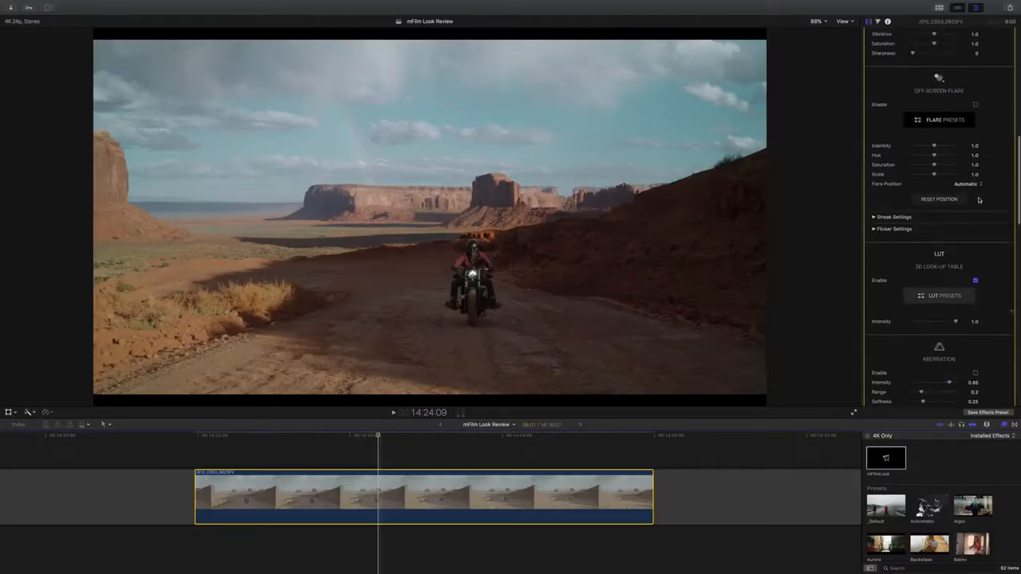
scroll(979, 200, up, 4)
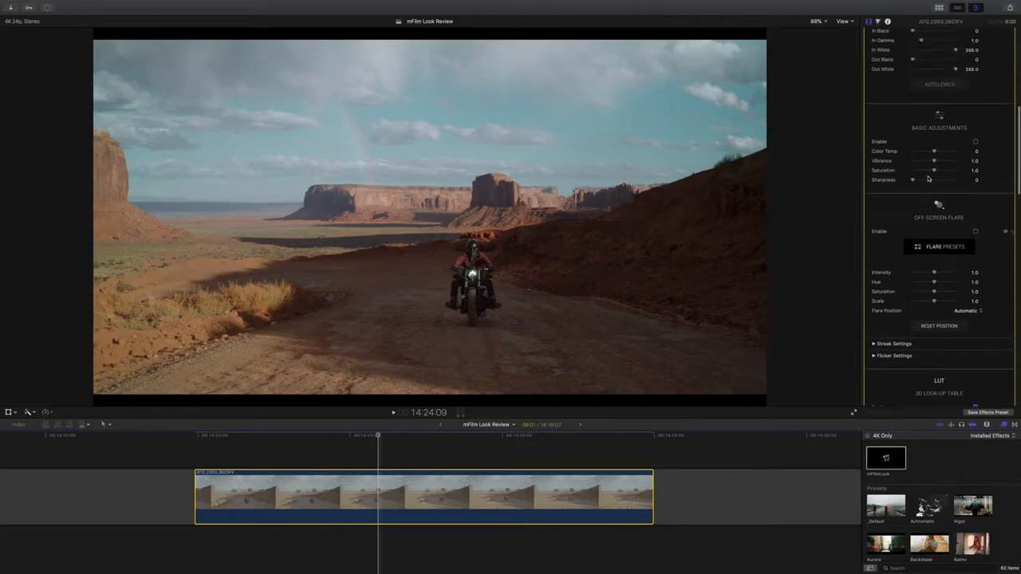
drag(935, 151, 951, 176)
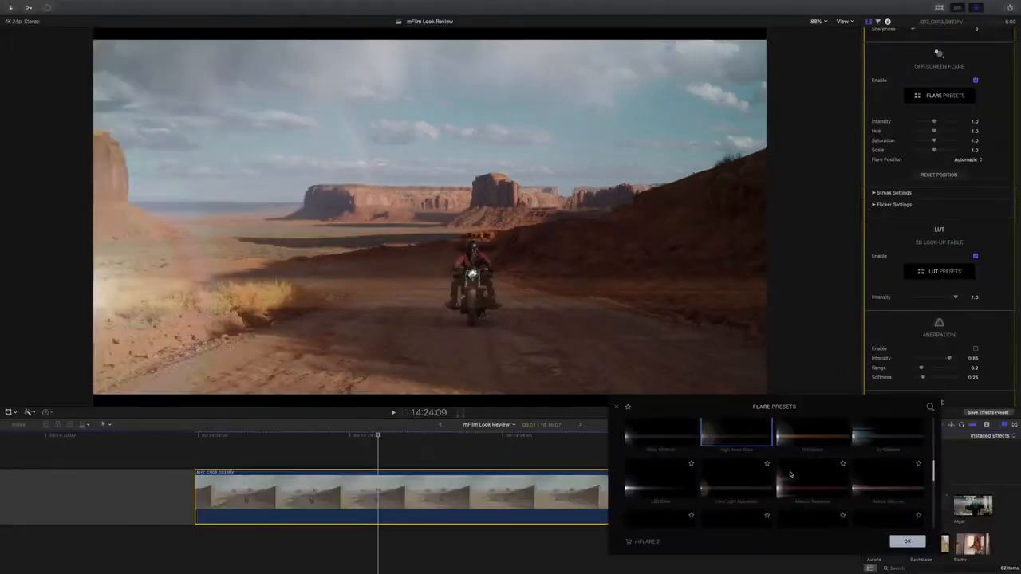
Apply the selected off-screen flare preset to the motorcycle clip and set the flare Intensity to 0.4.
click(906, 542)
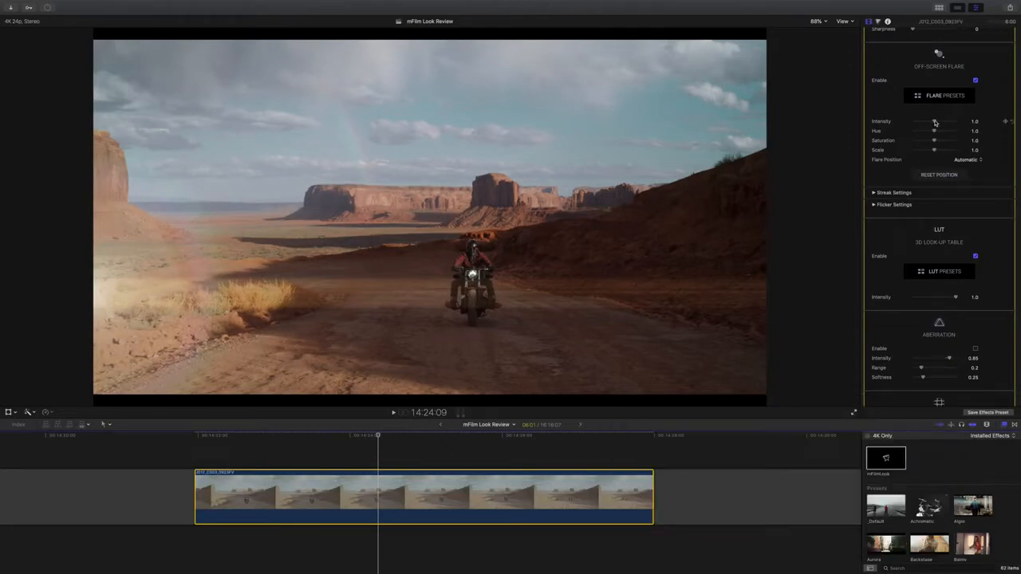
drag(929, 122, 919, 123)
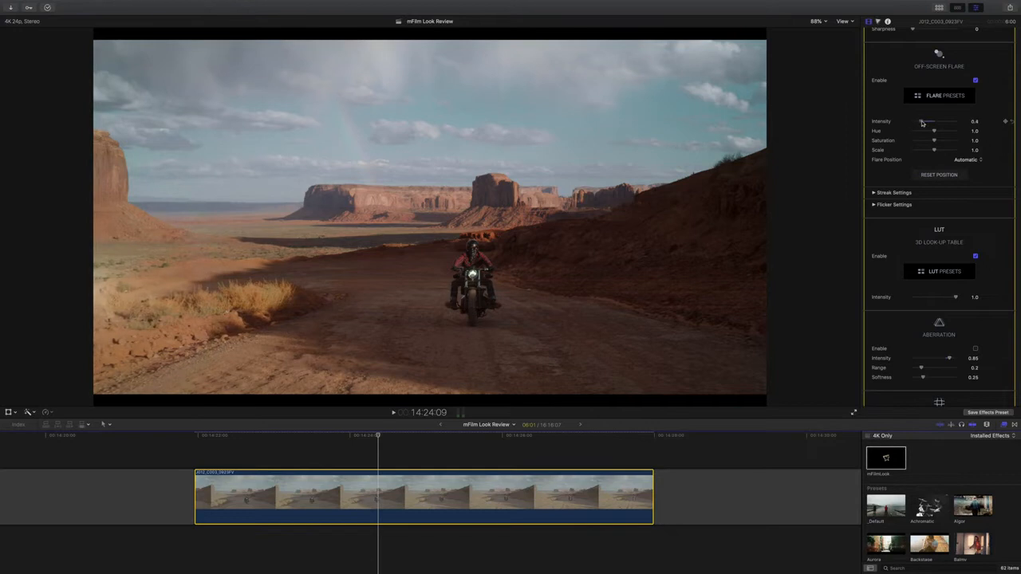
Switch Flare Position to Manual, set Position X to 1.15 and raise the flare Intensity to 2.0.
click(958, 161)
click(958, 169)
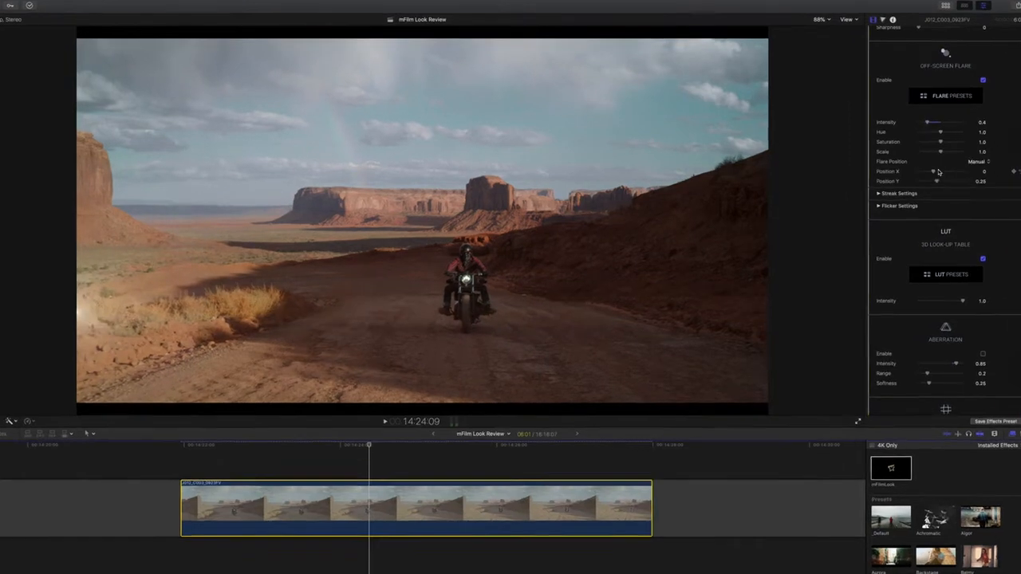
drag(921, 121, 956, 122)
drag(927, 170, 962, 193)
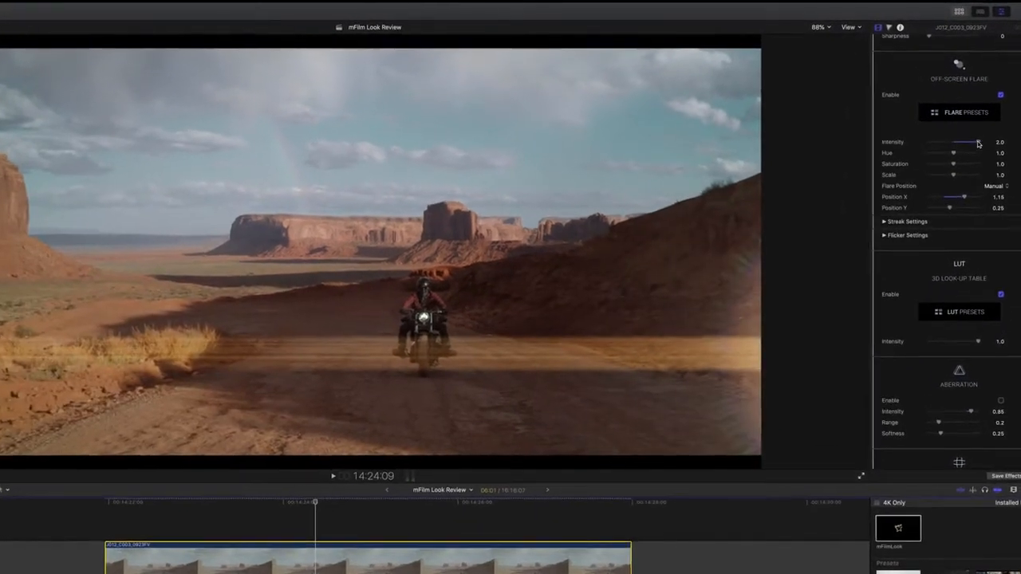
Reduce the flare Intensity, raise its Position Y, and open the Flicker Settings.
drag(974, 138, 942, 139)
drag(946, 202, 972, 203)
click(900, 230)
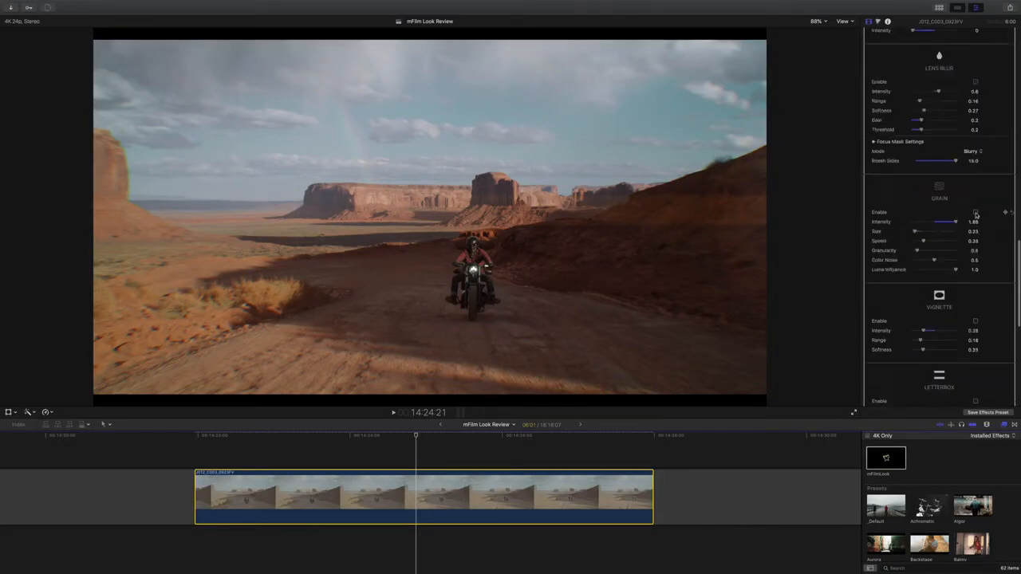
Enable Grain on the motorcycle clip with the viewer at 400%, set Luma Influence to 1.0 and Color Noise to 0.32, and lower Intensity.
click(975, 213)
click(818, 22)
click(824, 83)
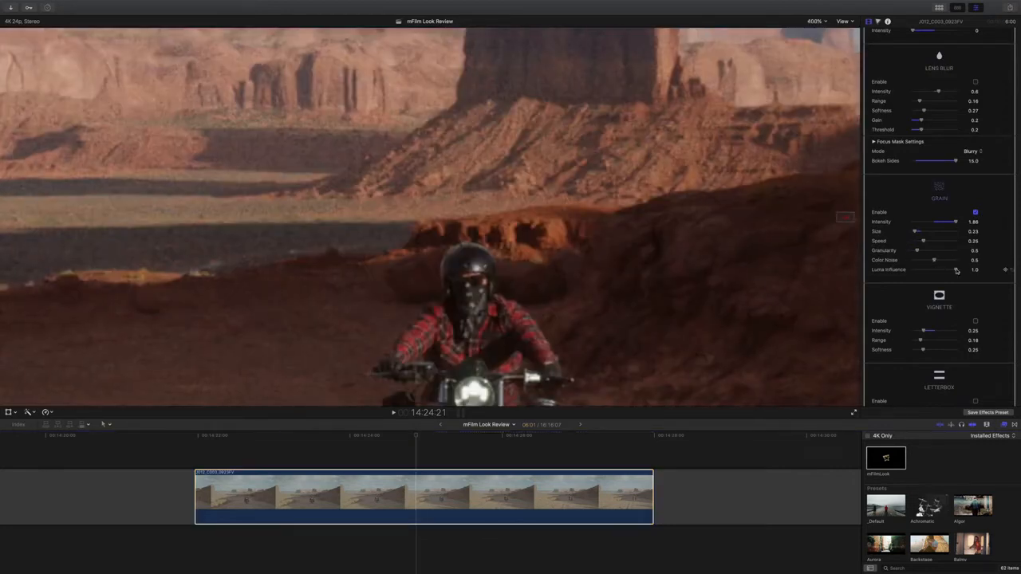
drag(935, 270, 955, 270)
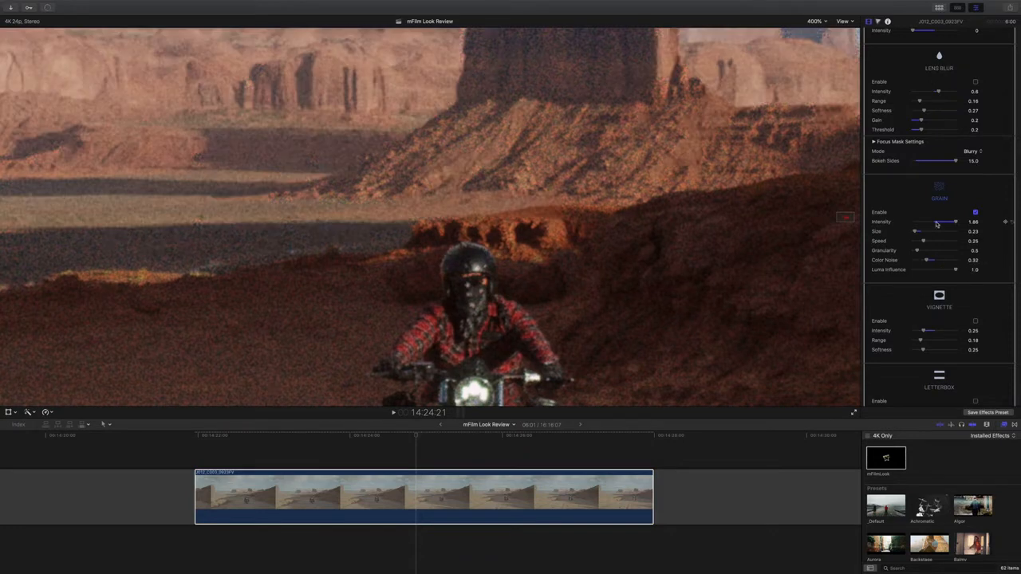
drag(935, 224, 937, 224)
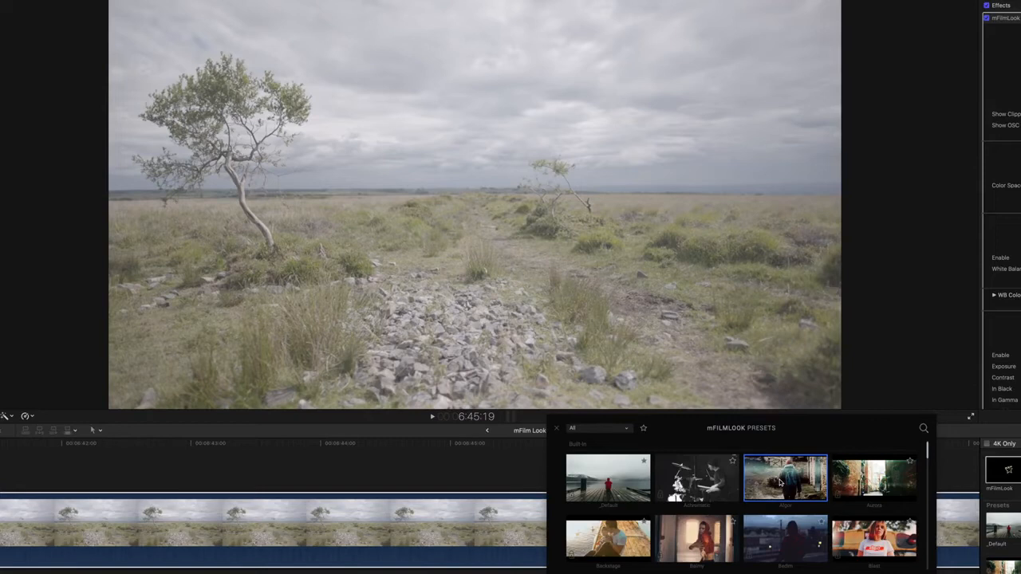
Apply the Algor mFilmLook preset to the moorland tree clip.
double_click(780, 483)
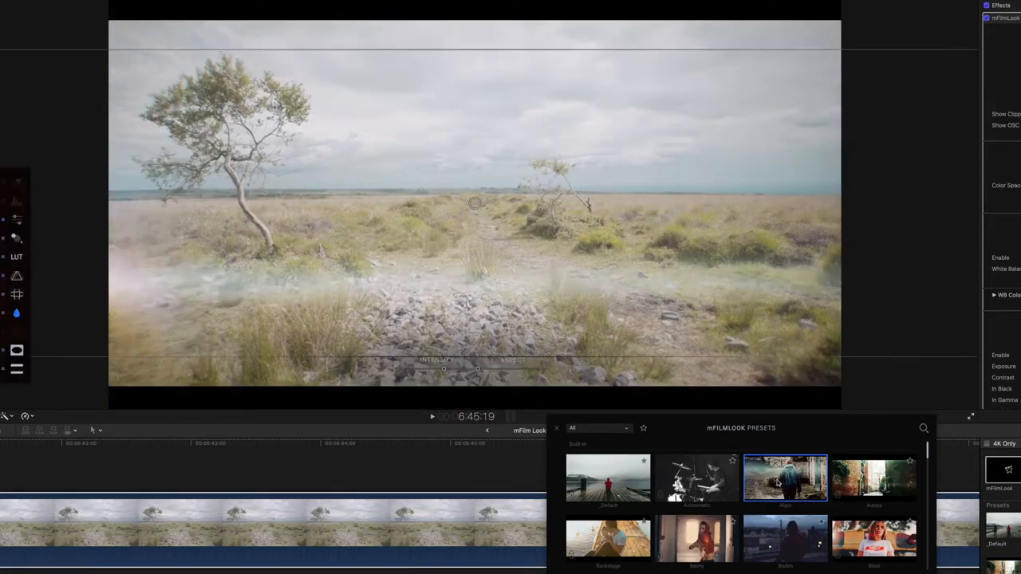